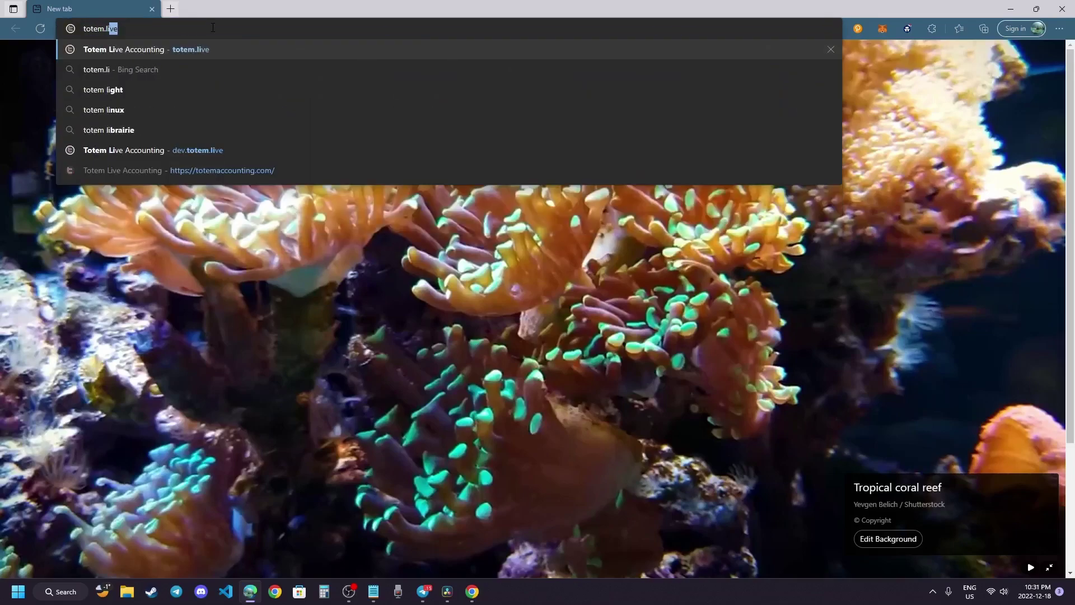
Open totem.live in the browser and switch the active identity to HD Edits
type("ve")
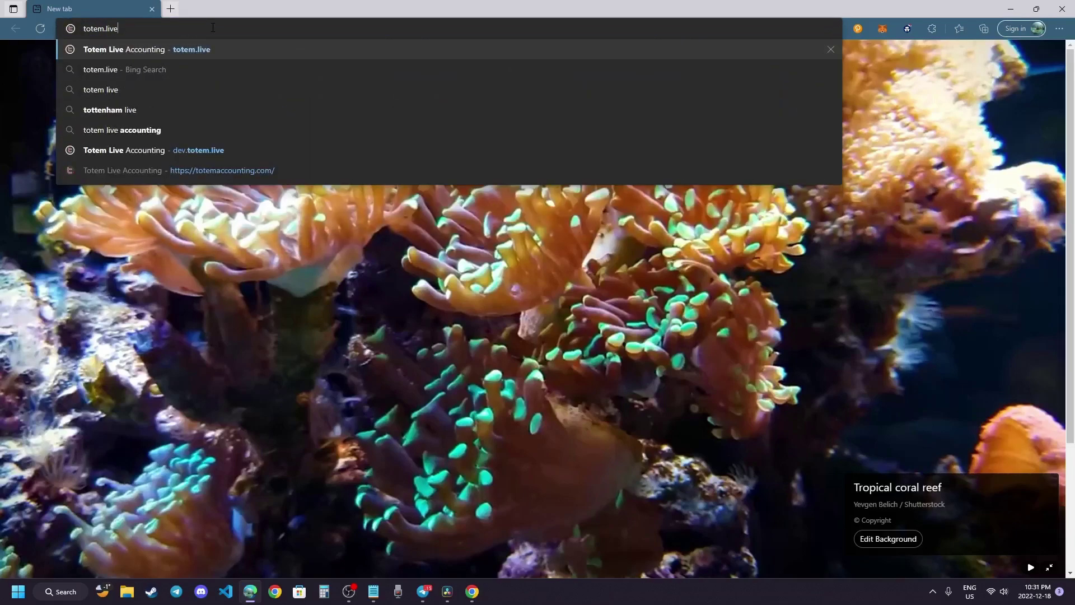
key("Return")
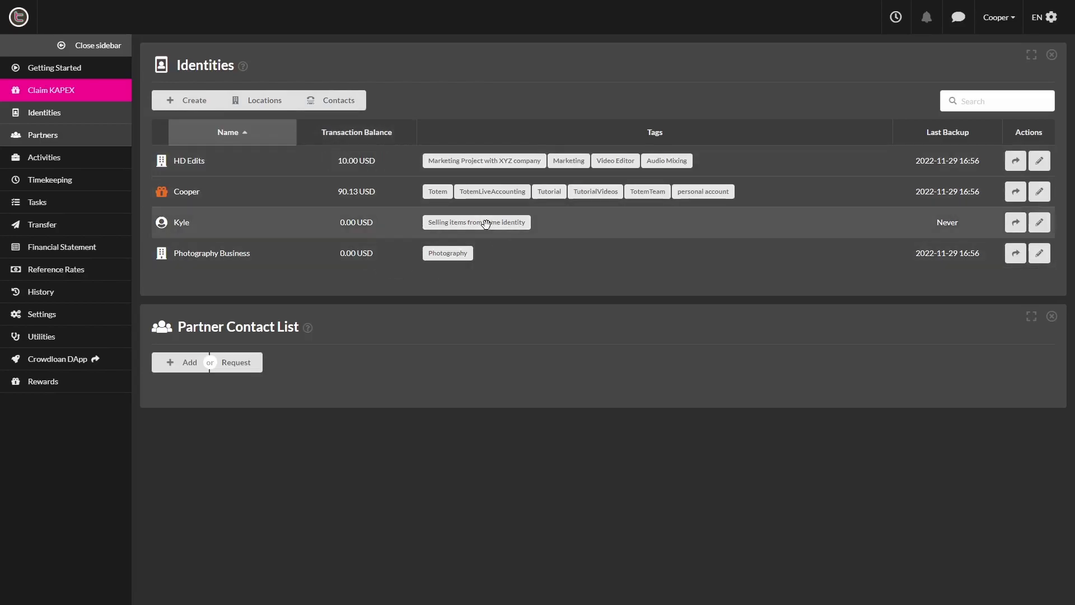
left_click(998, 17)
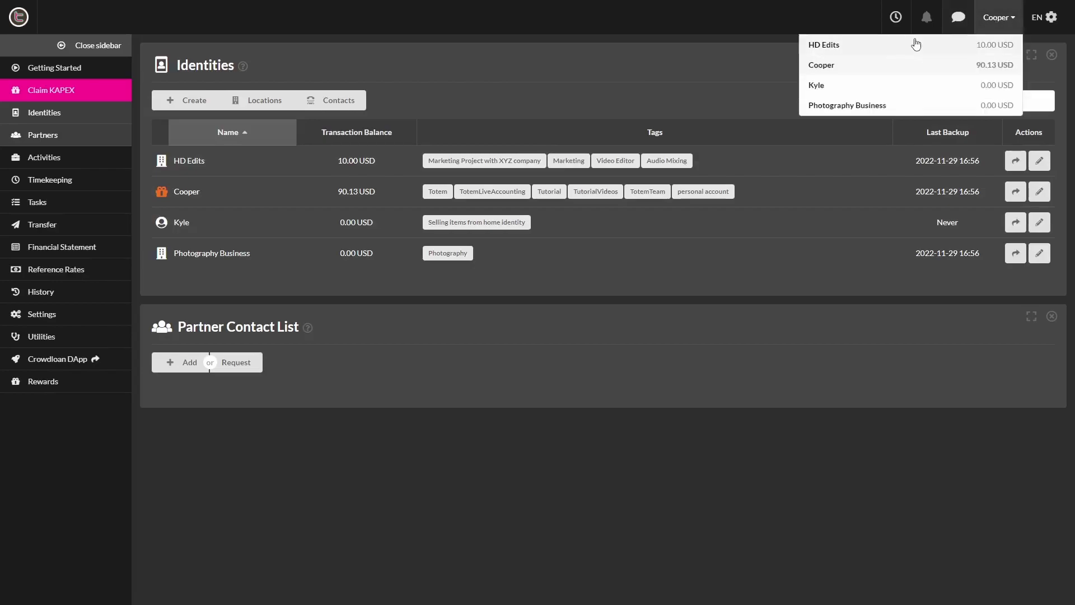
left_click(830, 48)
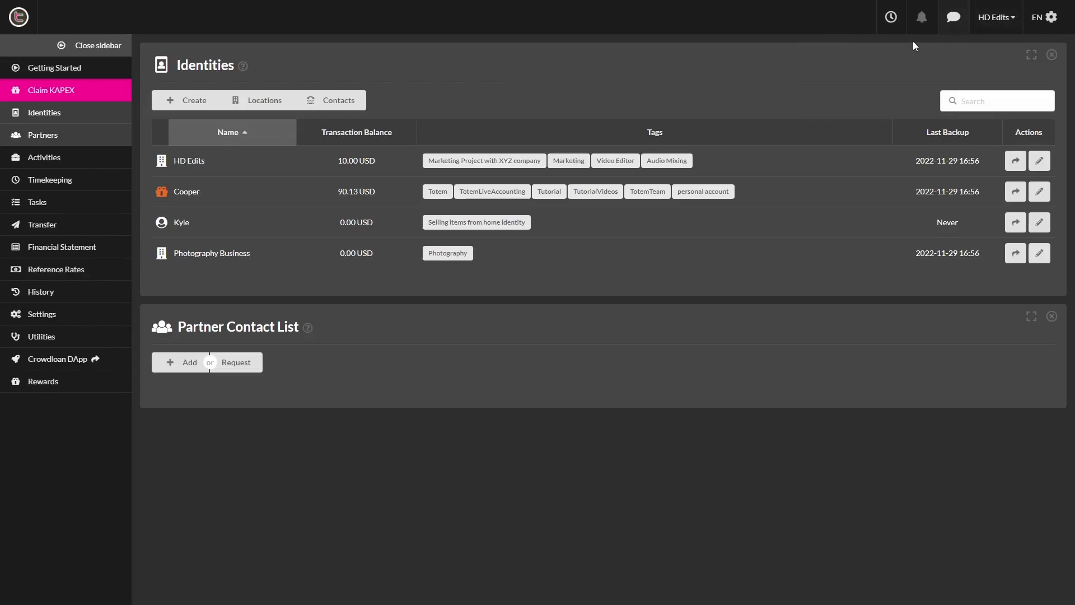
Start a new partner for the company Easyjet Uk Limited and associate it with the HD Edits identity
left_click(182, 362)
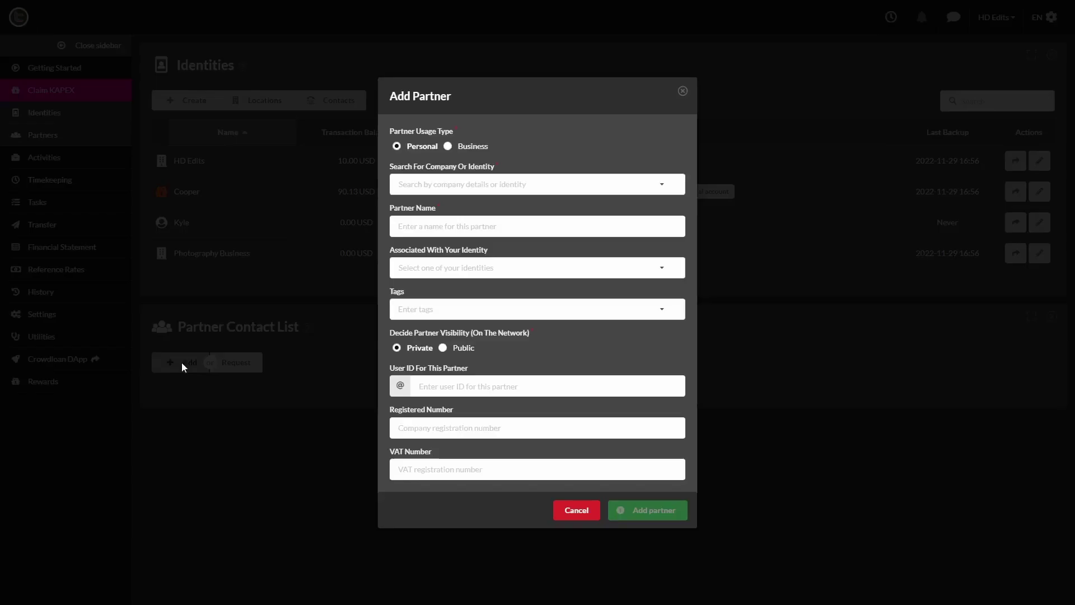
left_click(445, 186)
type("easy")
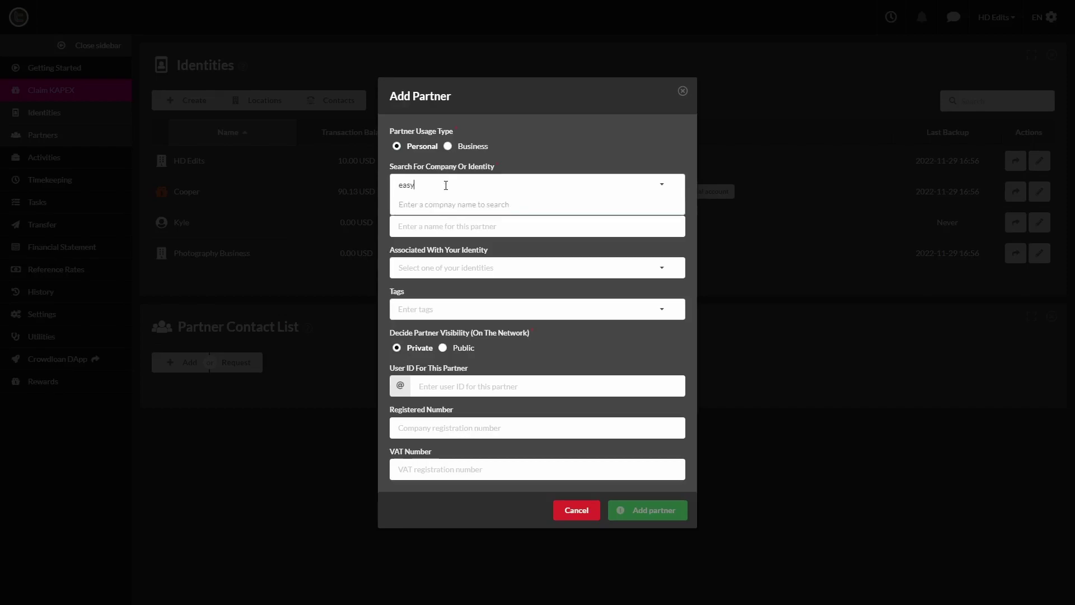
type("je")
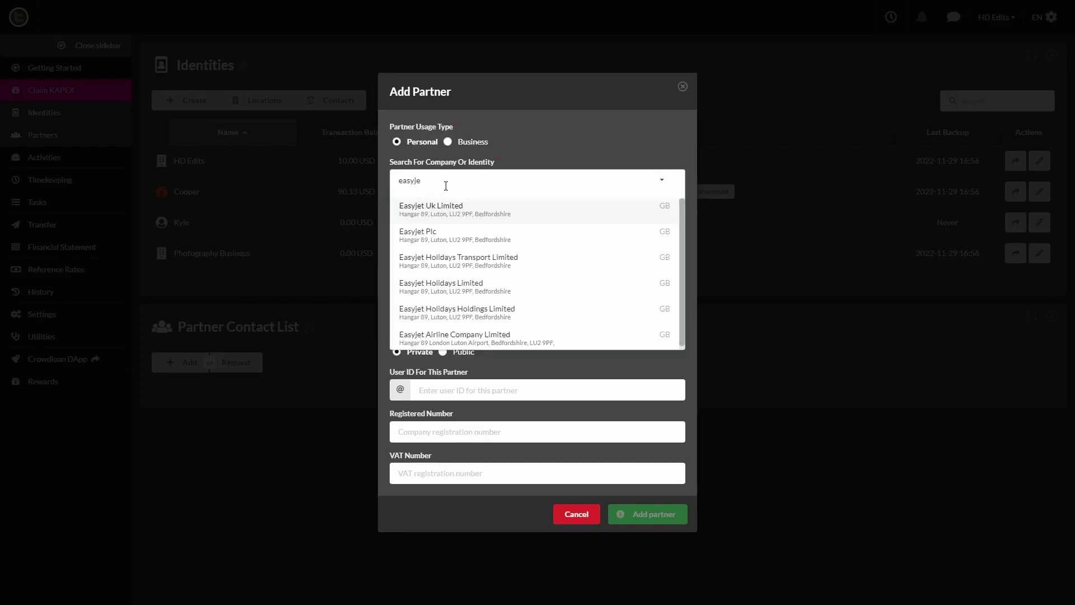
left_click(477, 210)
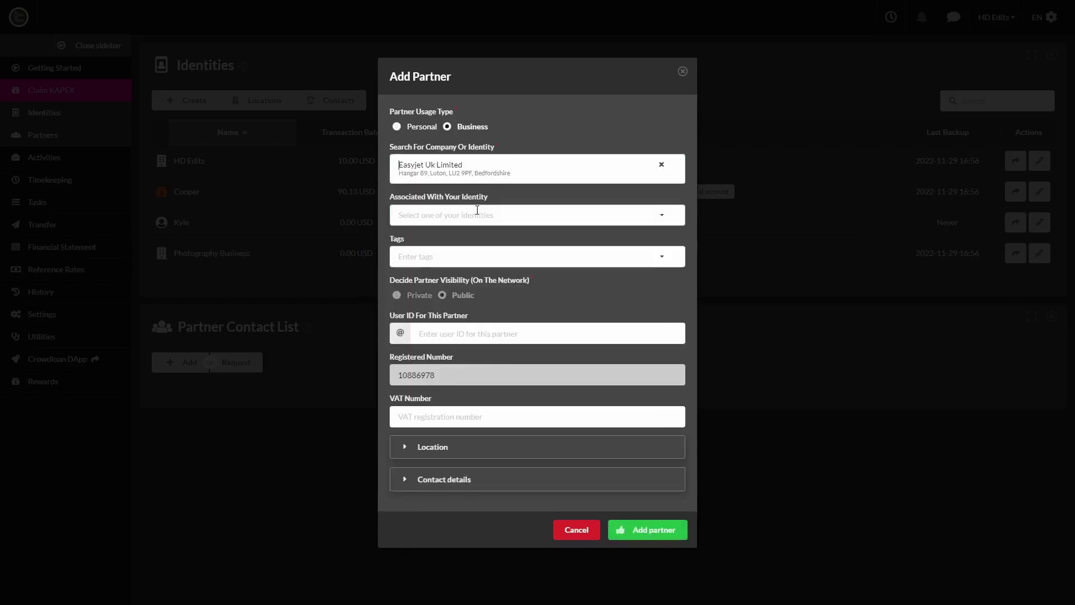
left_click(475, 211)
left_click(423, 238)
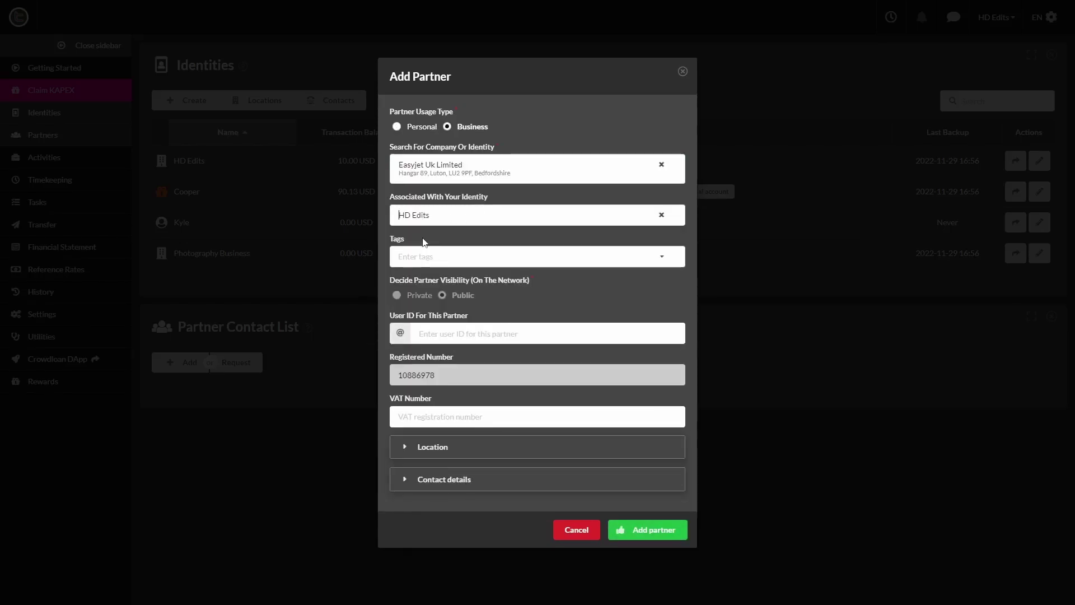
Tag the new partner with "3rd quarter meeting 2022" and "flight"
left_click(440, 258)
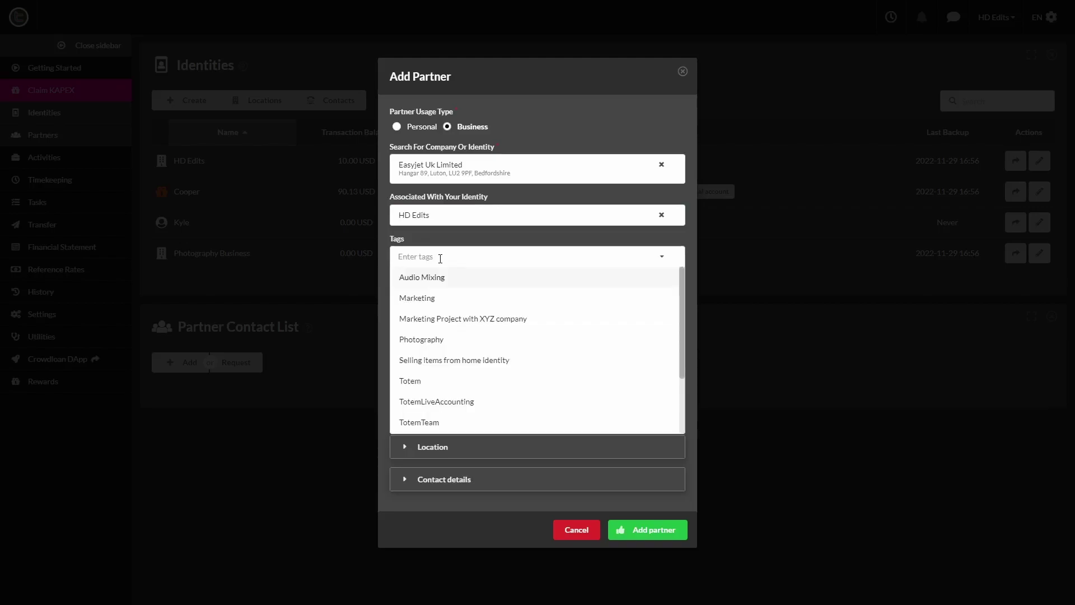
type("3rd")
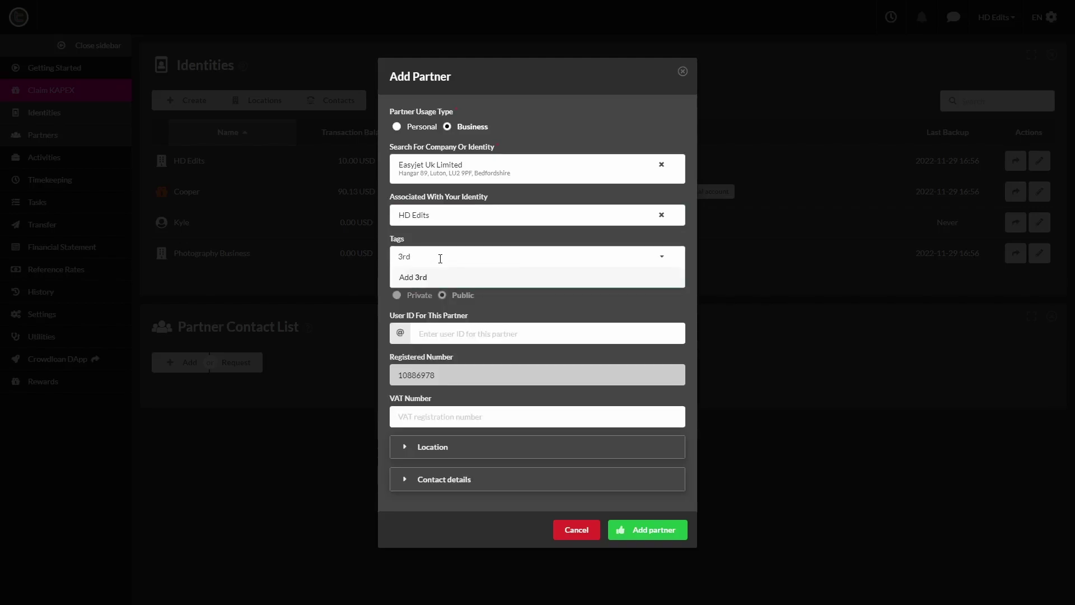
type(" qua")
type("rterly")
type(" meeting")
type(" 2022")
key("Return")
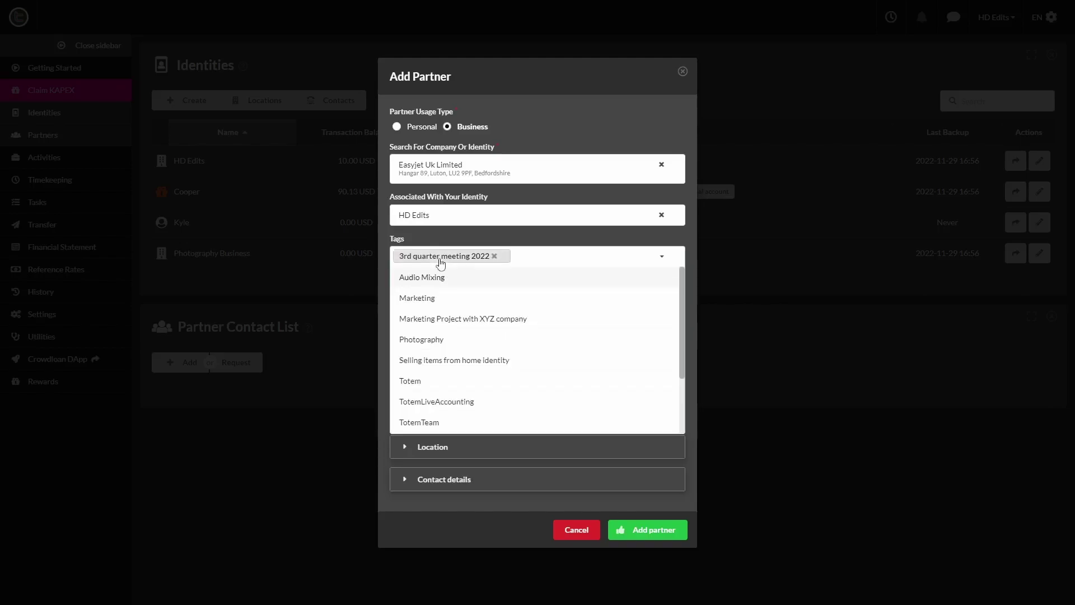
type("flight")
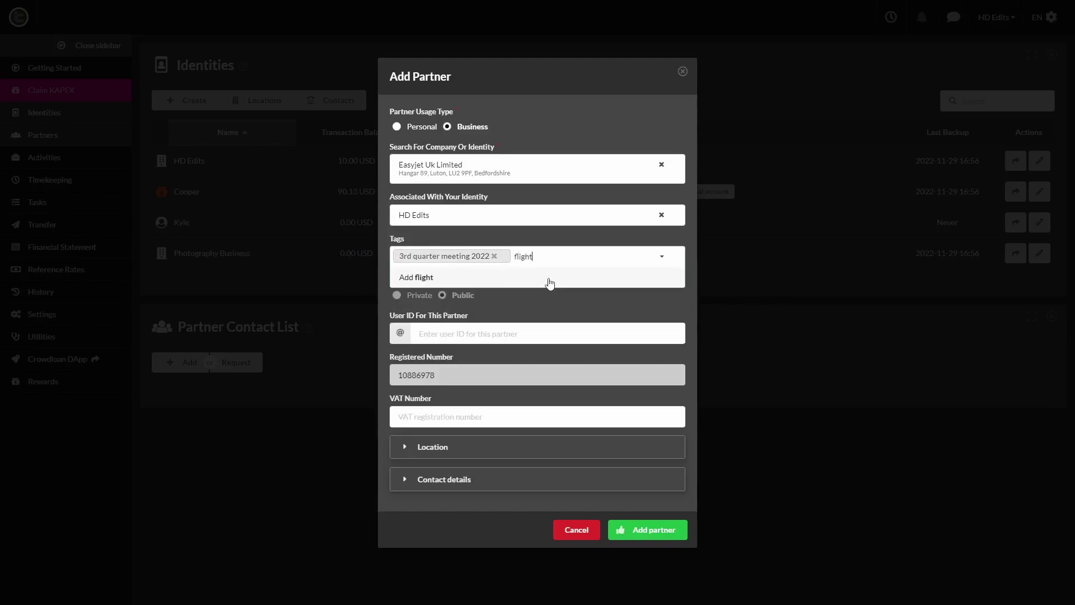
key("Return")
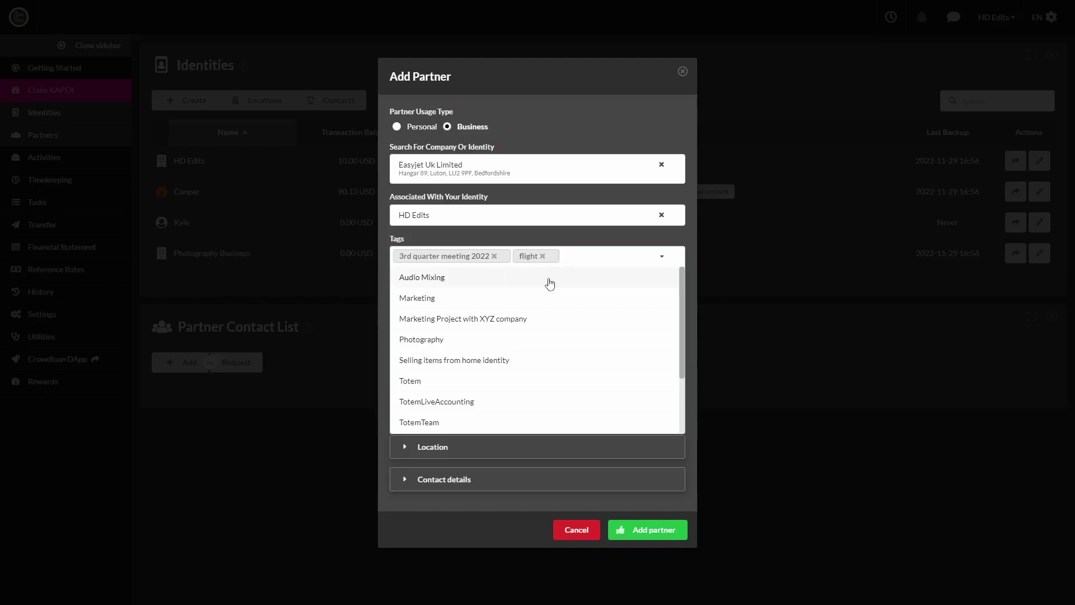
left_click(549, 132)
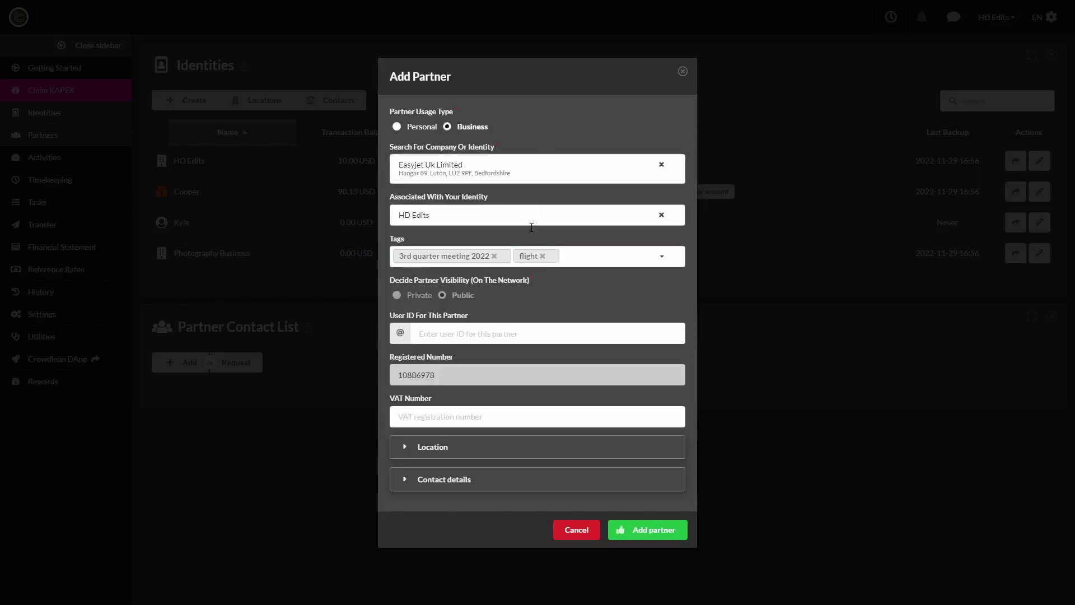
left_click(574, 253)
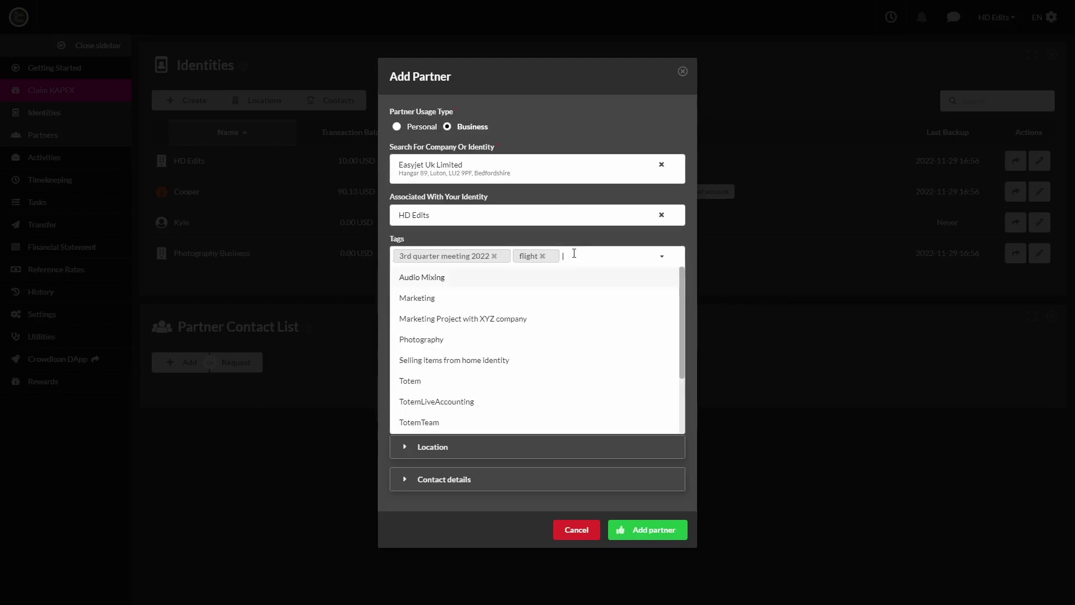
left_click(572, 89)
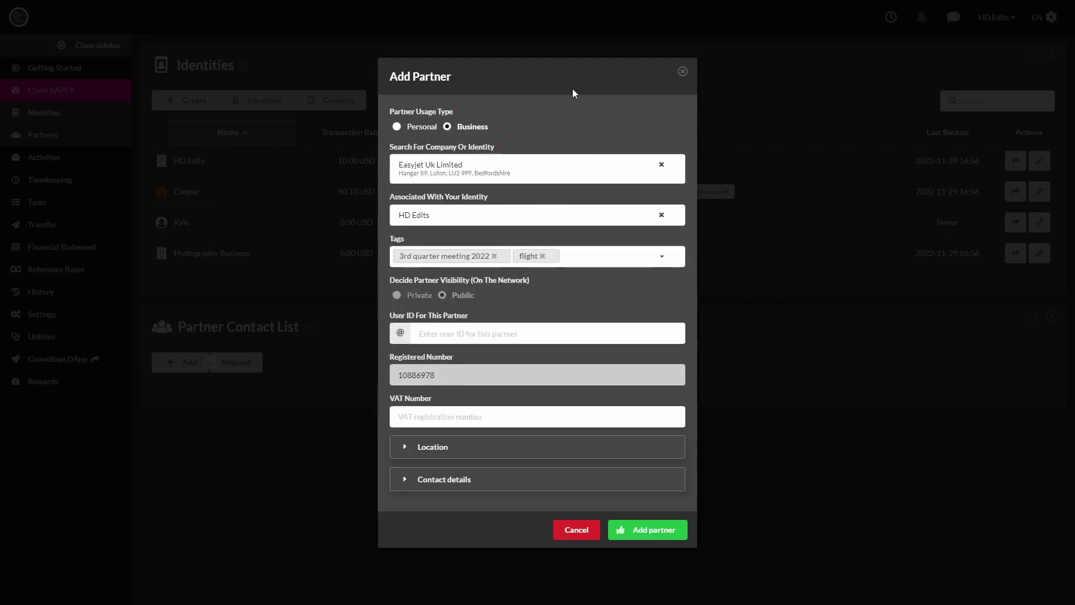
Examine the location and contact details sections of the new Easyjet Uk Limited partner
left_click(408, 448)
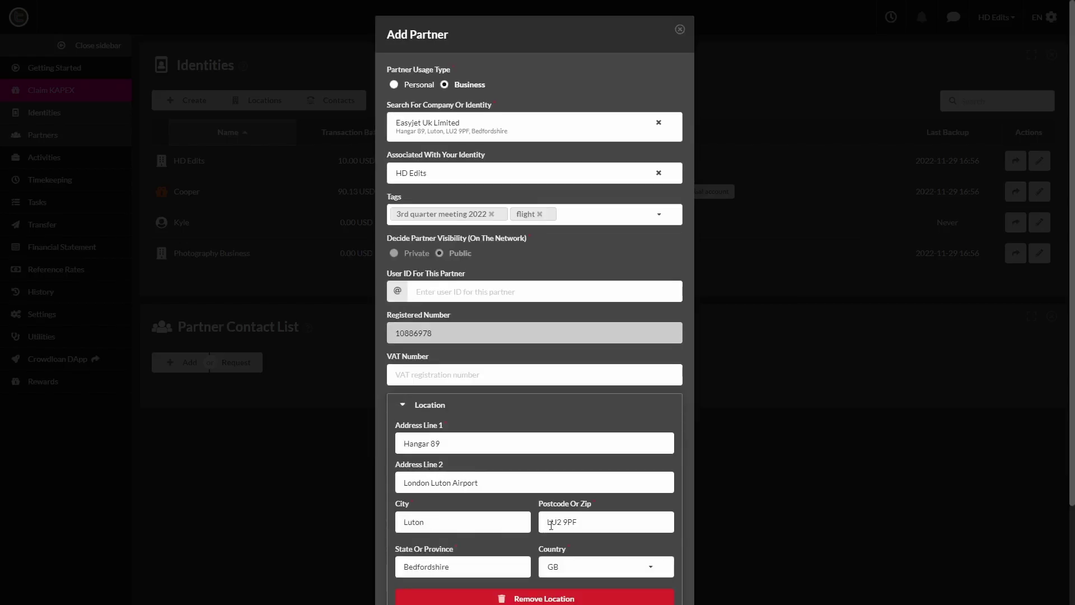
scroll(515, 542, "down", 2)
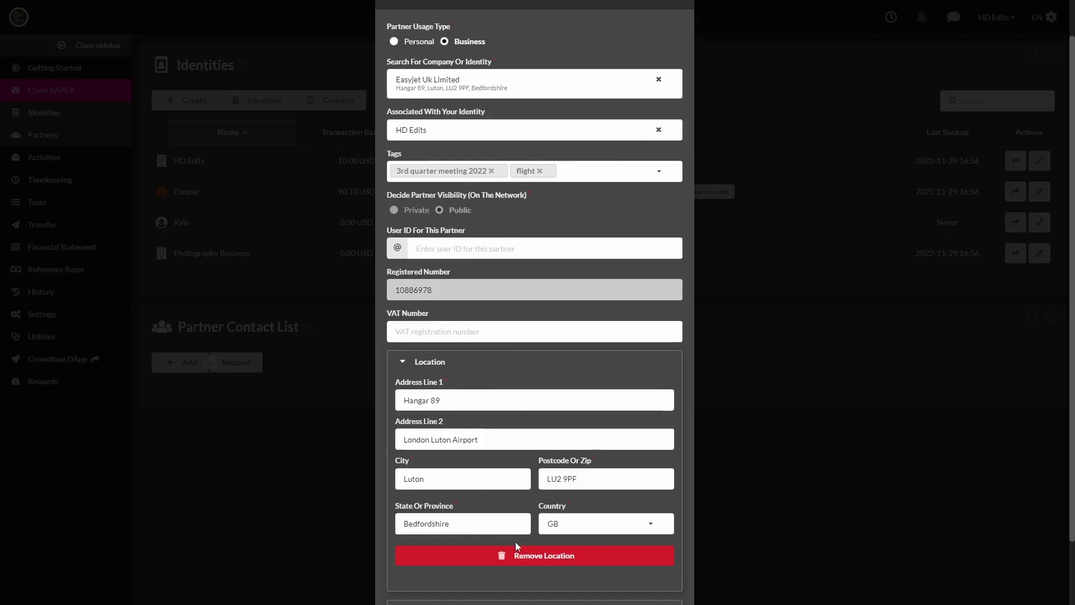
left_click(403, 352)
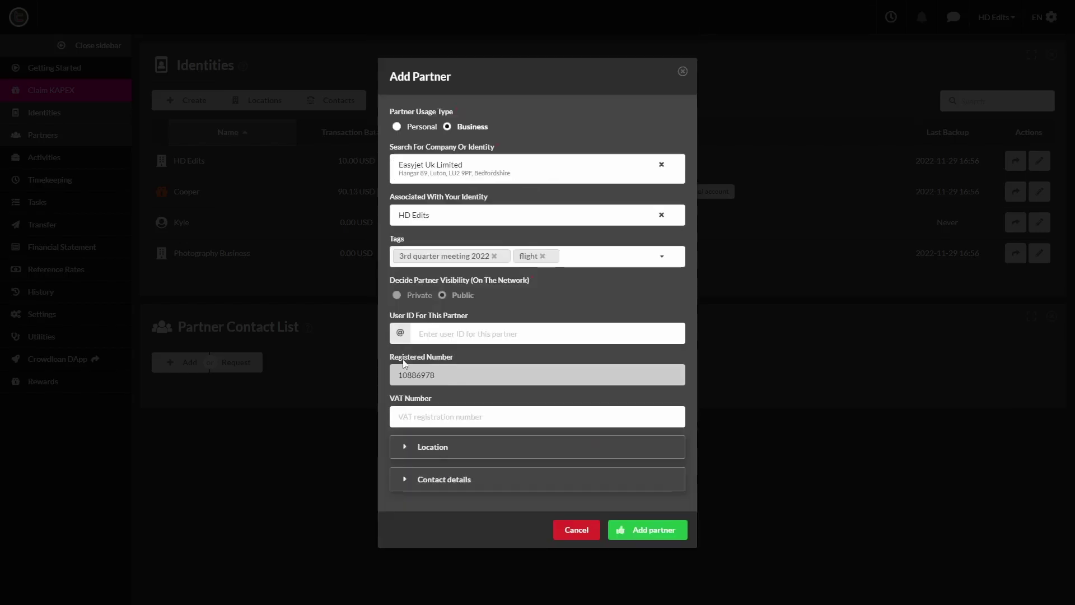
left_click(404, 480)
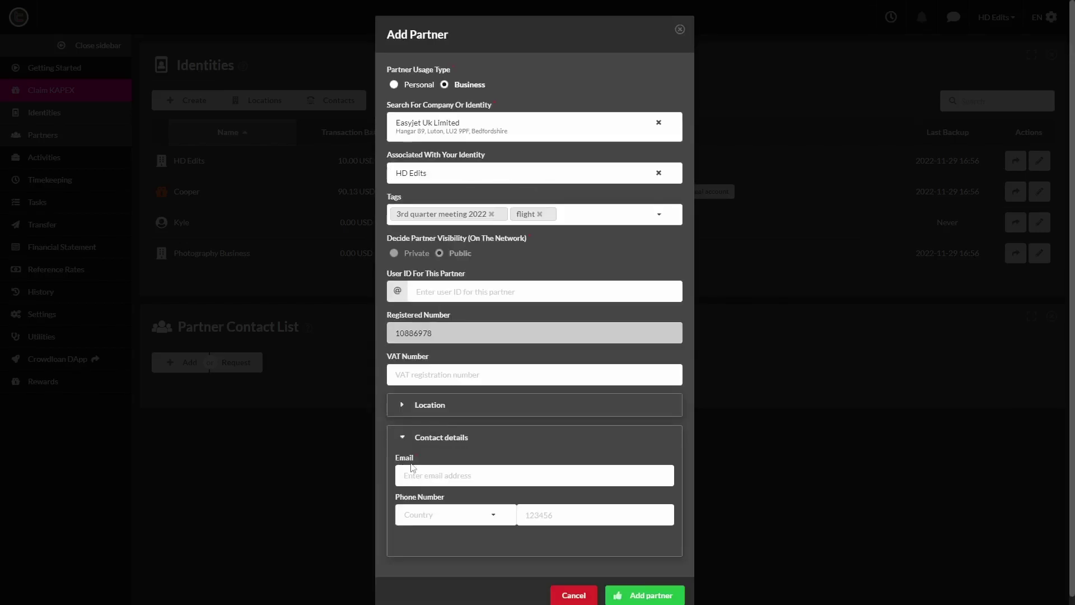
left_click(403, 439)
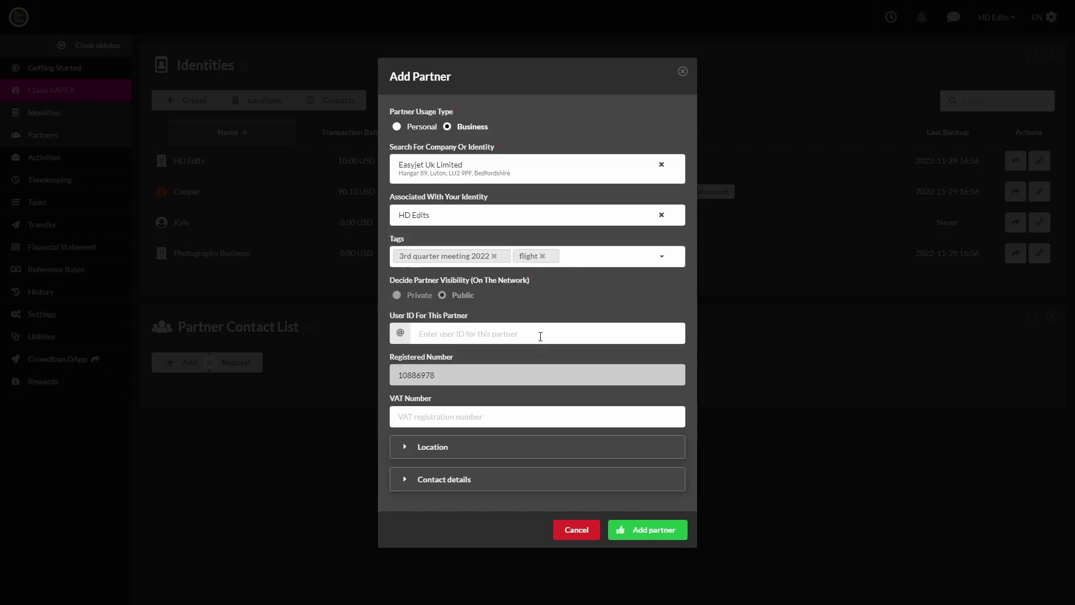
Add the Easyjet Uk Limited partner and sort the partner contact list by Used By
left_click(647, 530)
left_click(588, 369)
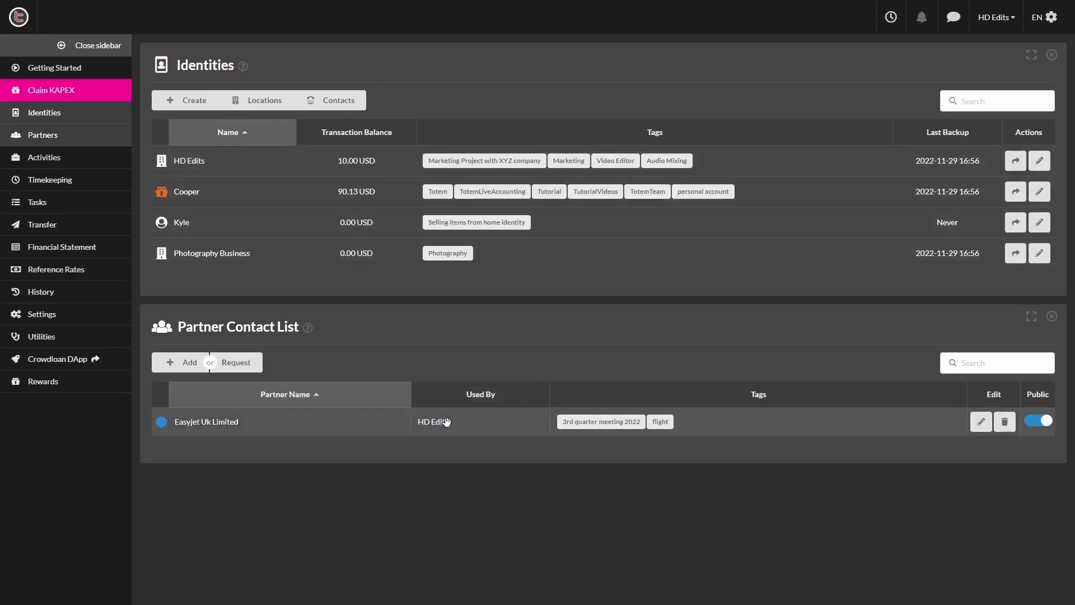
left_click(481, 395)
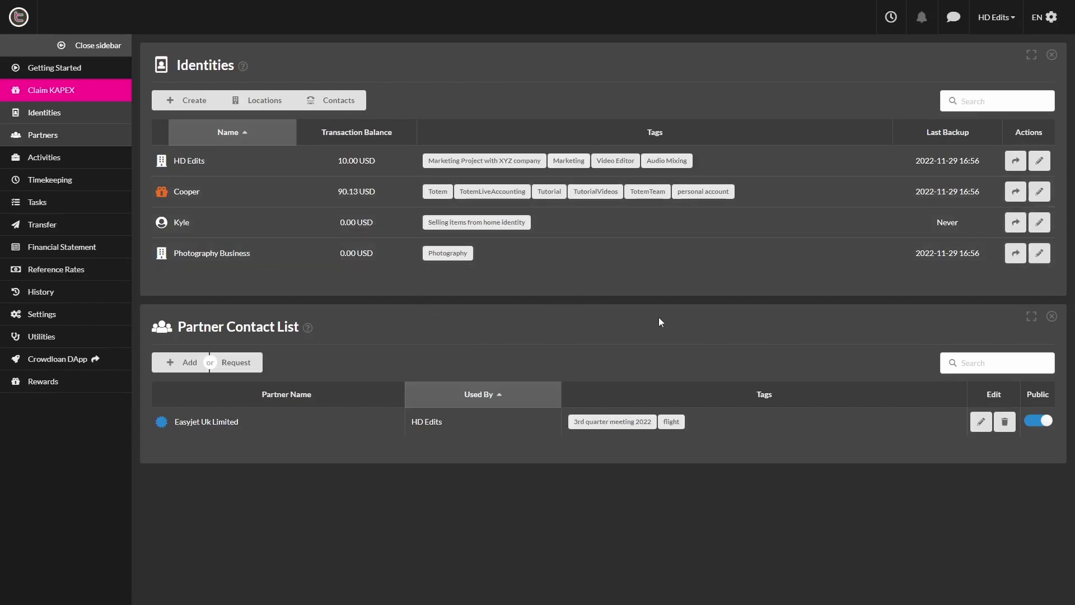
Request a partner identity from the friend's suggested user ID, with the reason "To add your Identity to my Partner list"
left_click(235, 362)
left_click(417, 294)
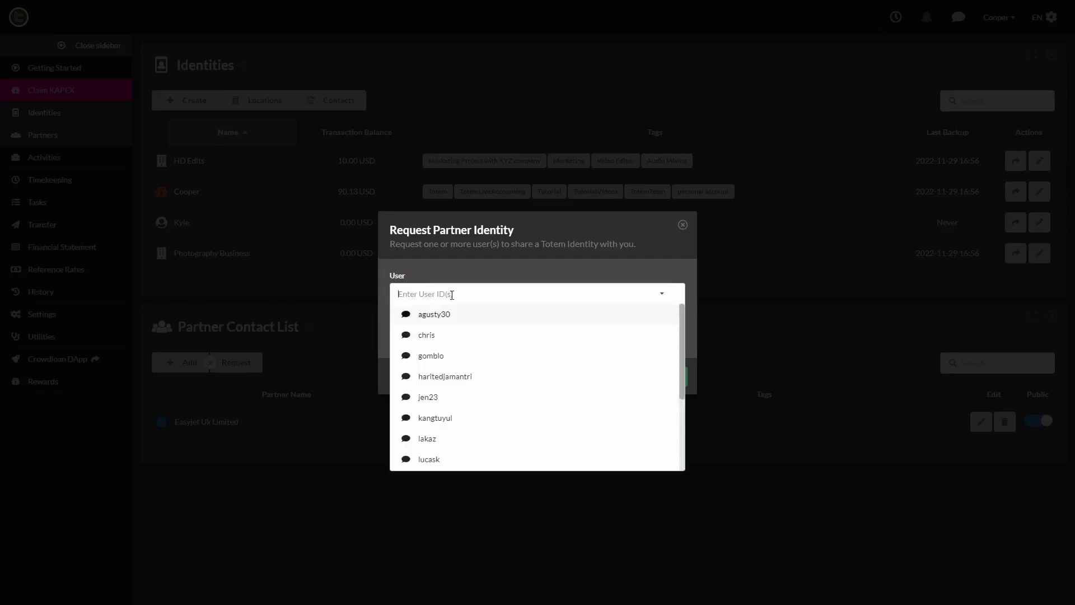
left_click(431, 459)
left_click(482, 257)
left_click(451, 335)
left_click(446, 358)
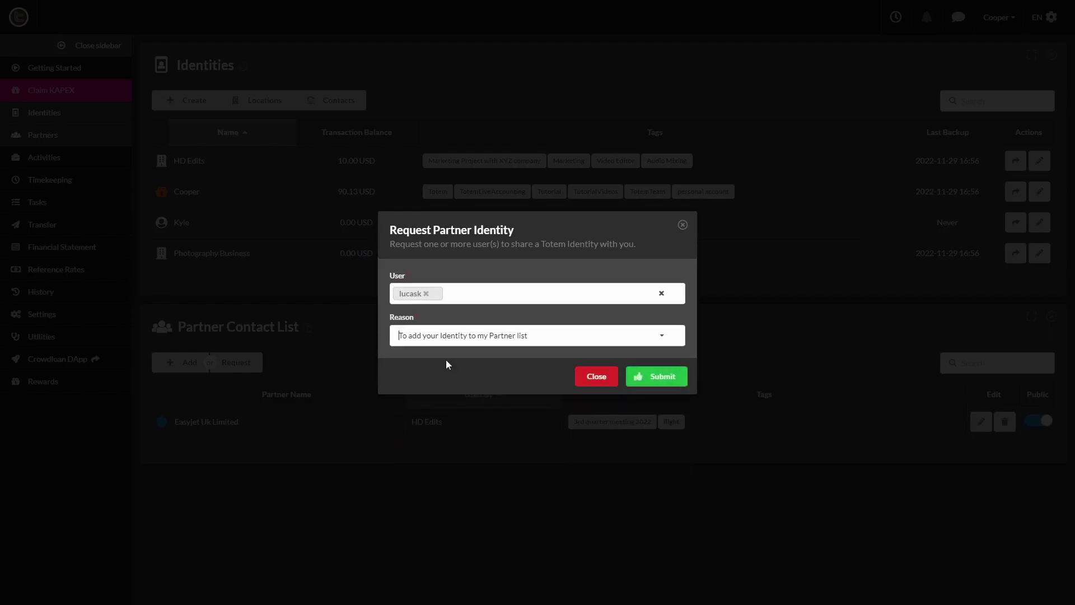
left_click(651, 381)
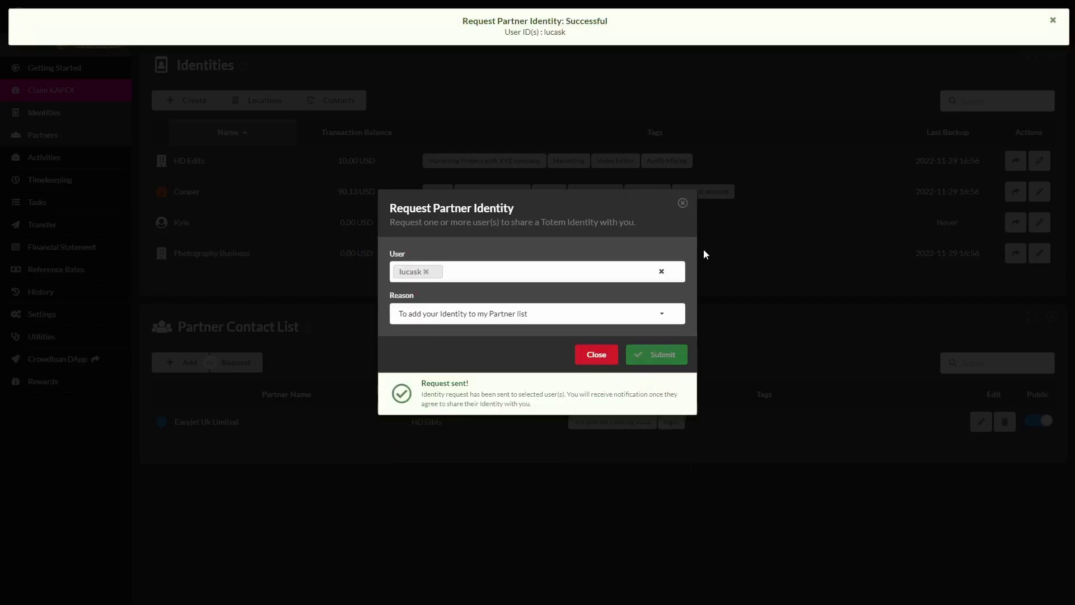
left_click(682, 204)
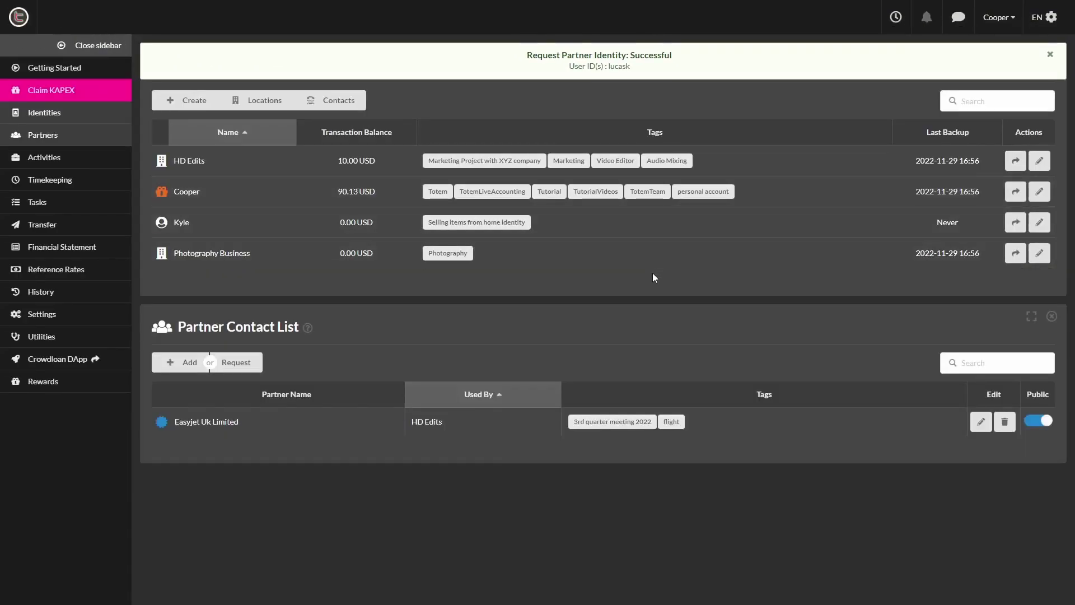
Start adding the identity received in the notifications as a partner and associate it with the currently active personal identity
left_click(928, 28)
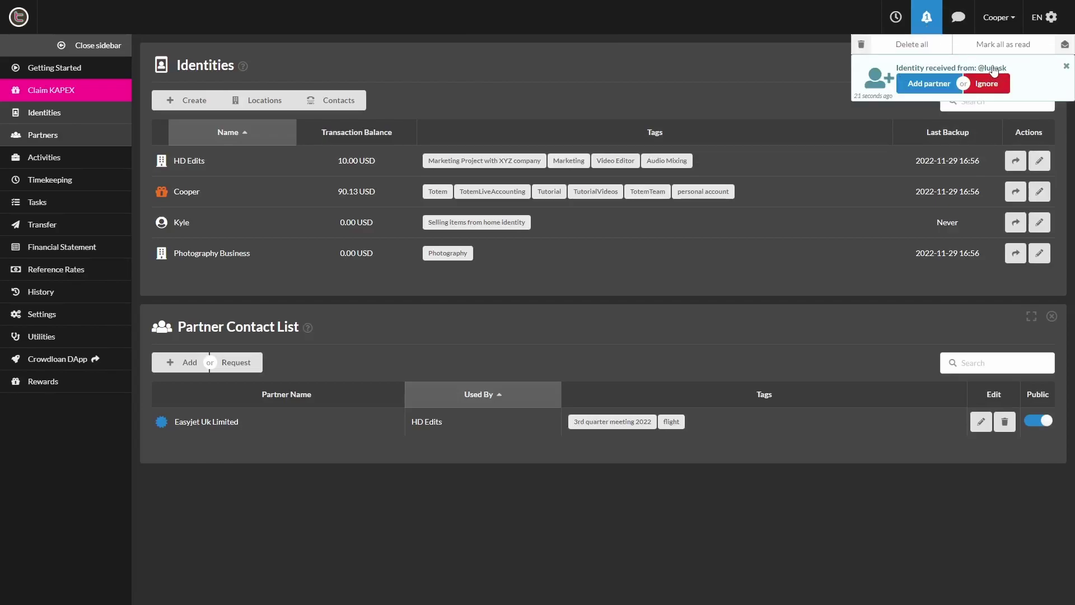
left_click(930, 84)
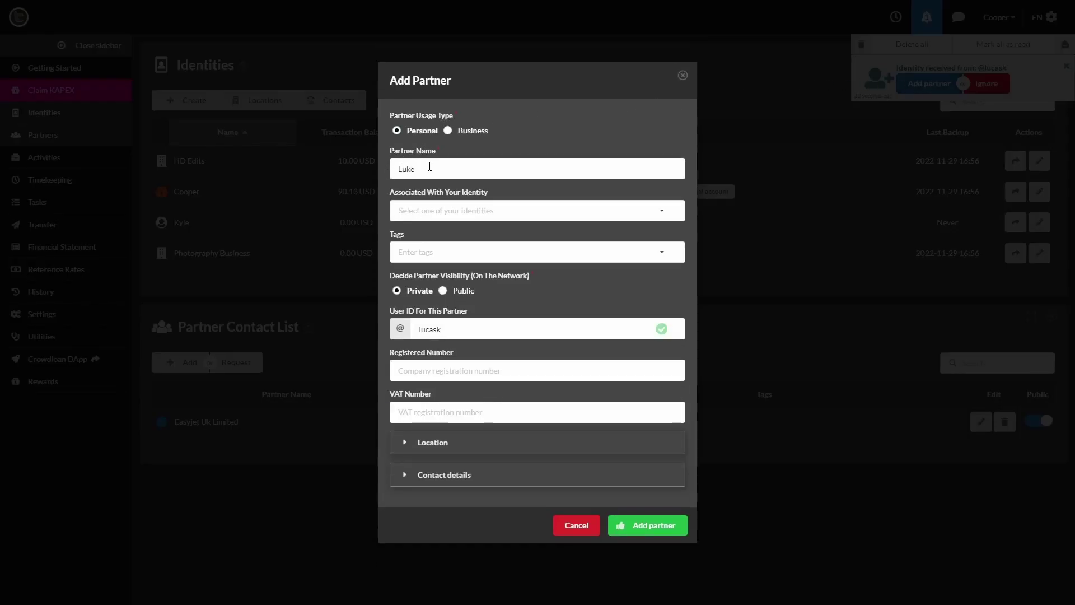
left_click(663, 213)
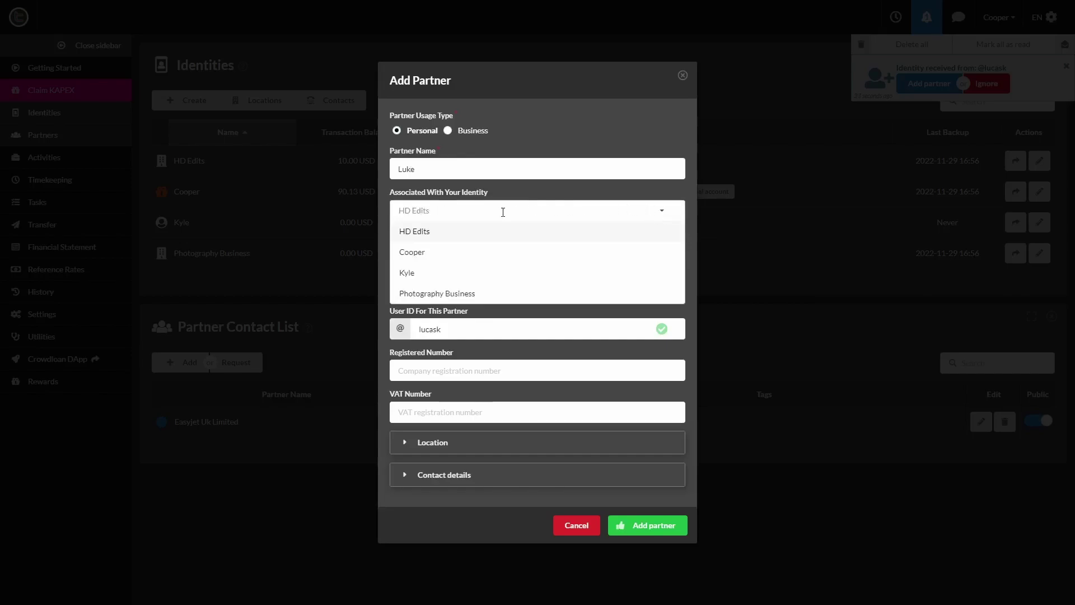
left_click(416, 253)
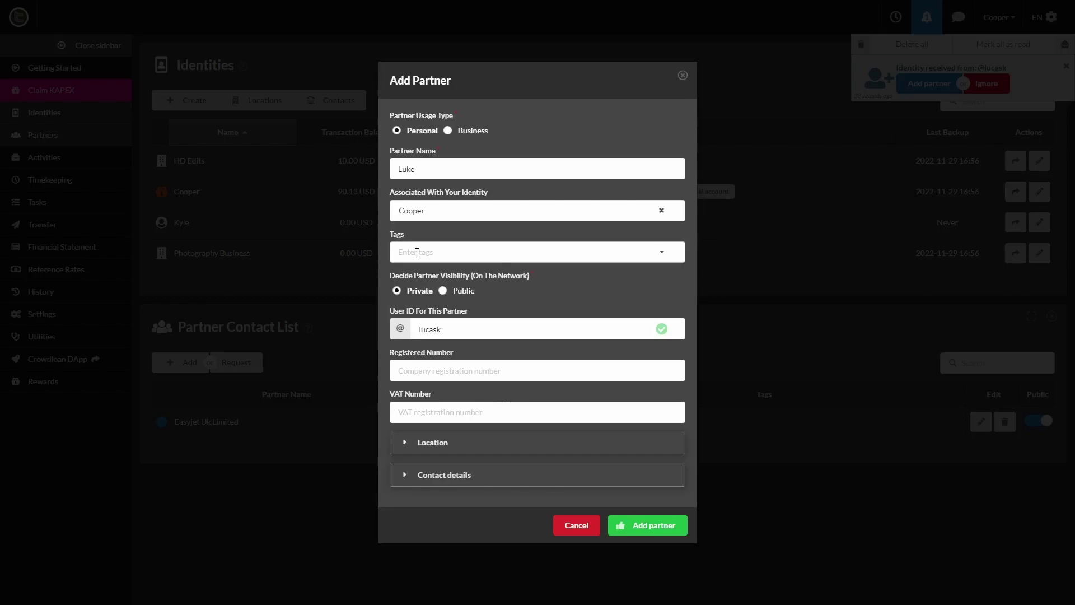
Tag the received personal partner with "Friend"
left_click(447, 253)
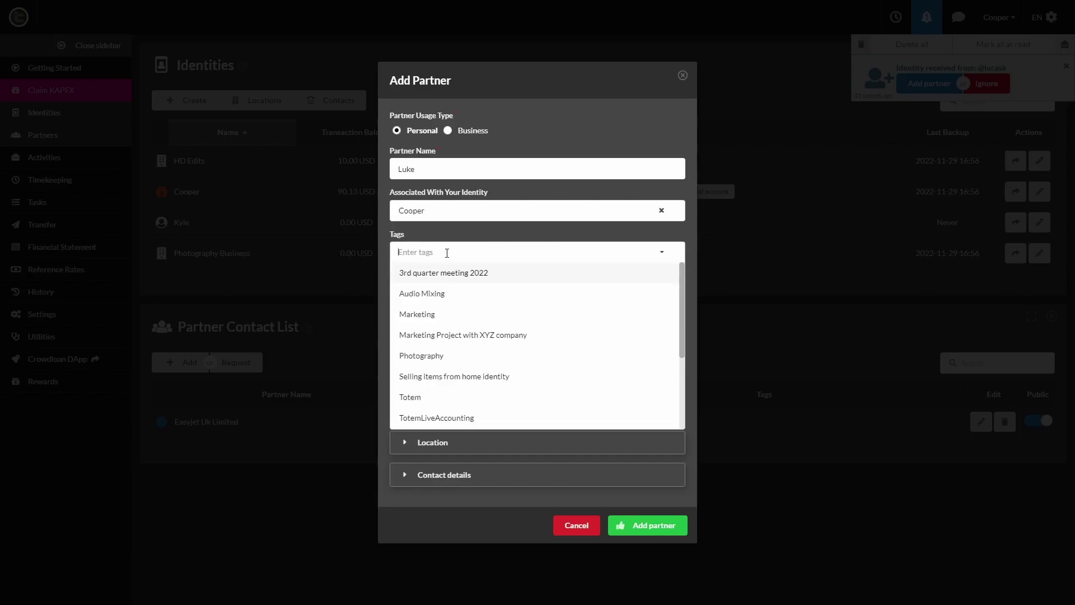
type("Friend")
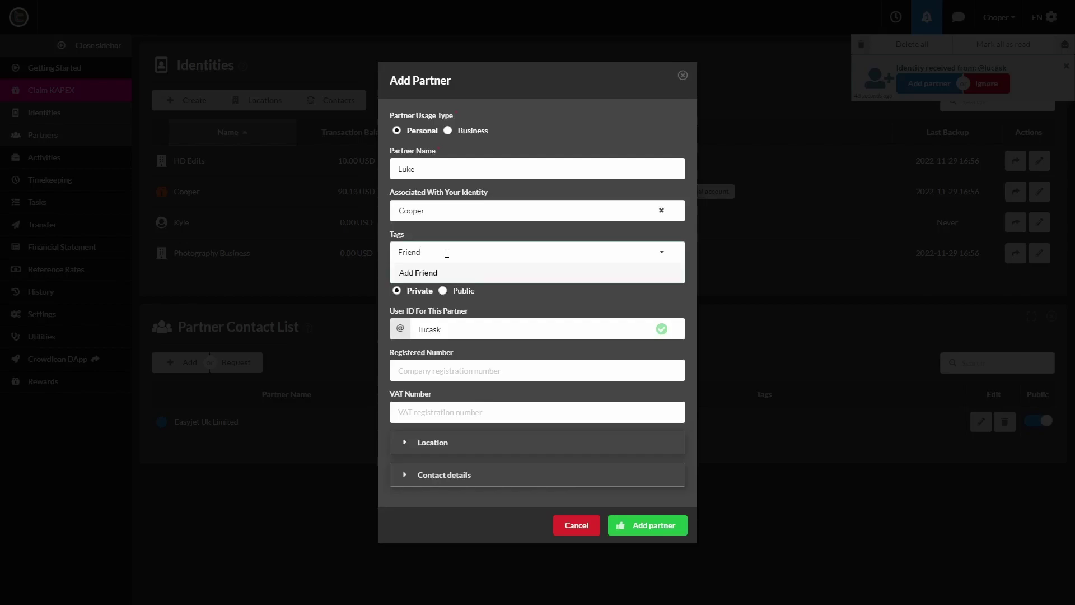
key("Return")
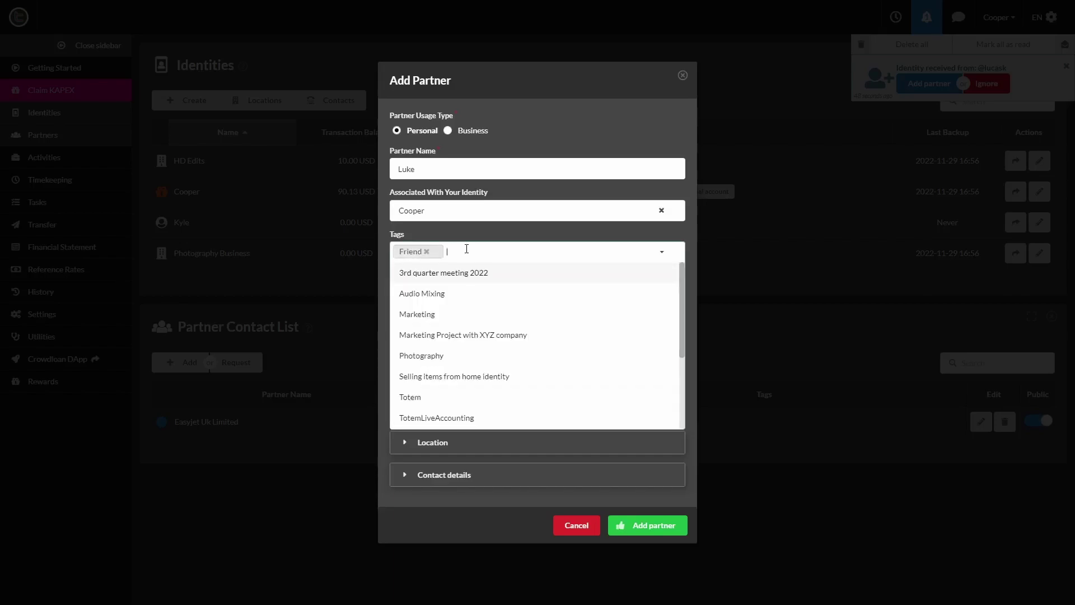
Check the optional location and contact details sections, and add the received personal identity as a private partner
left_click(484, 242)
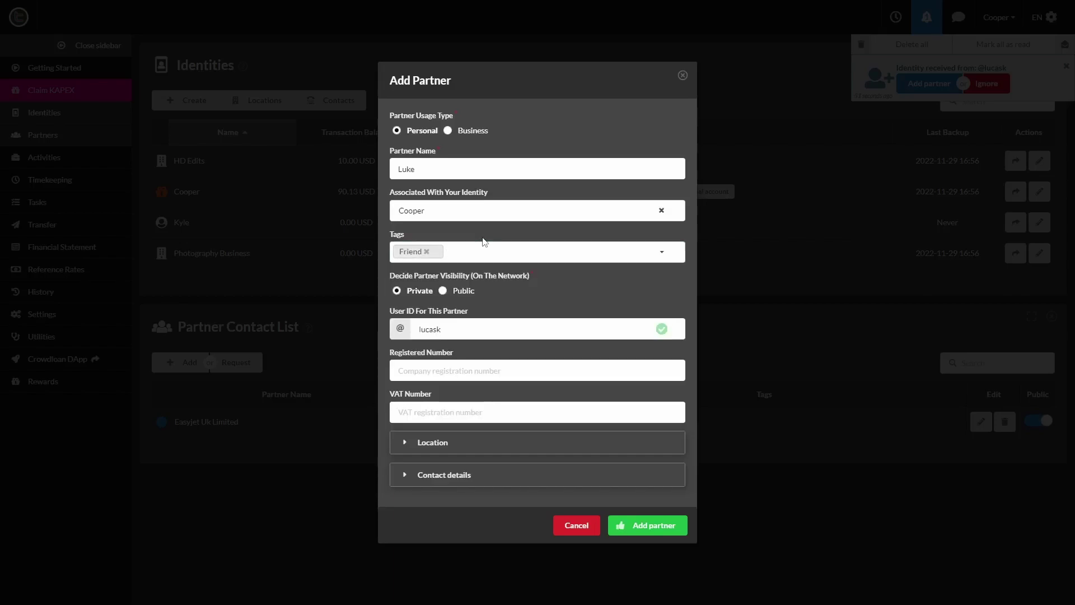
left_click(406, 443)
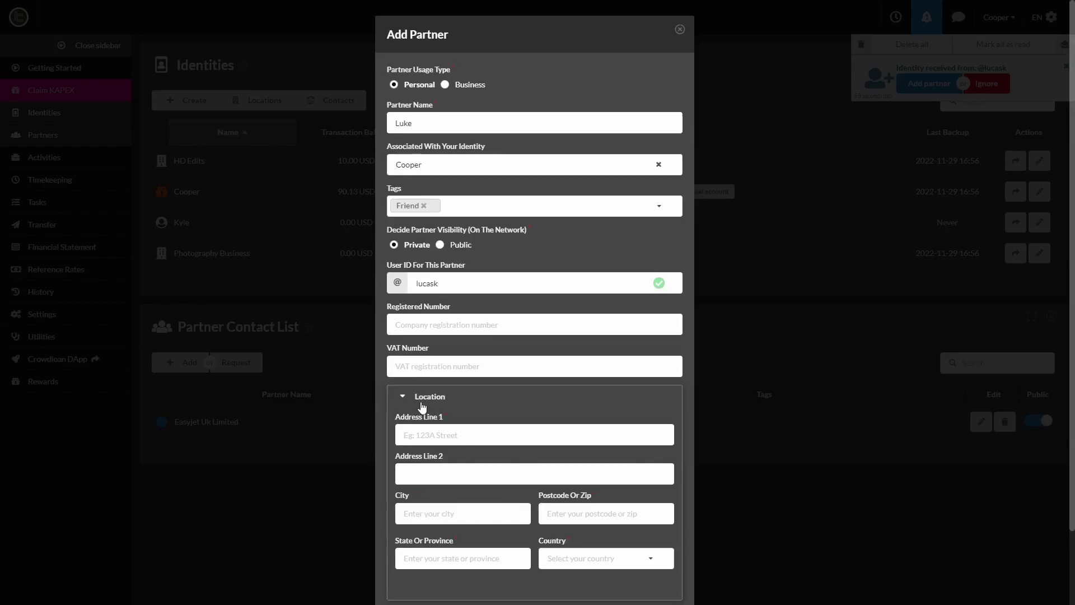
left_click(403, 397)
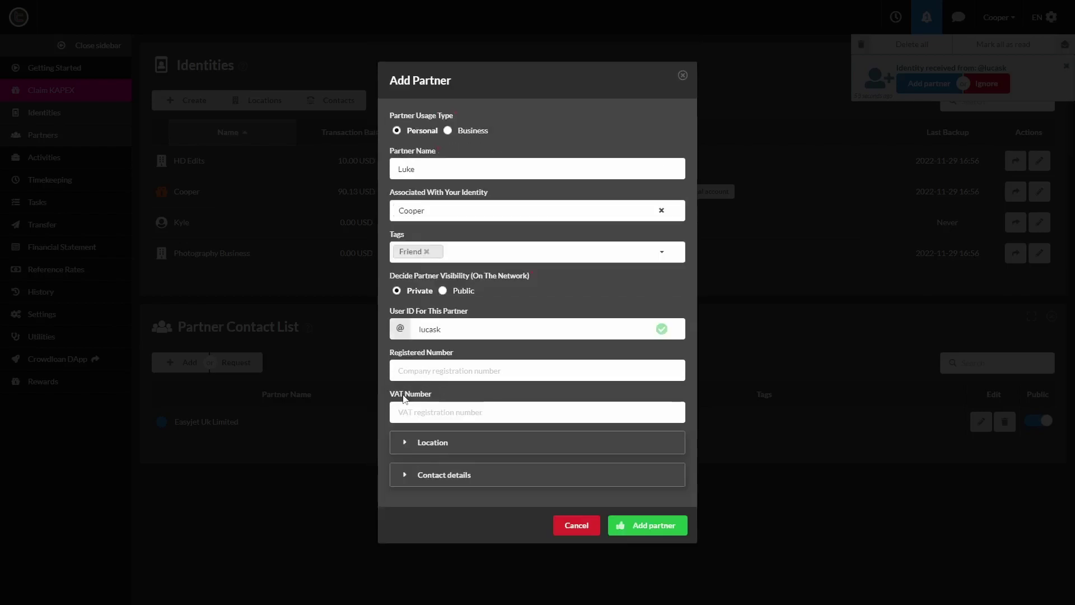
left_click(404, 478)
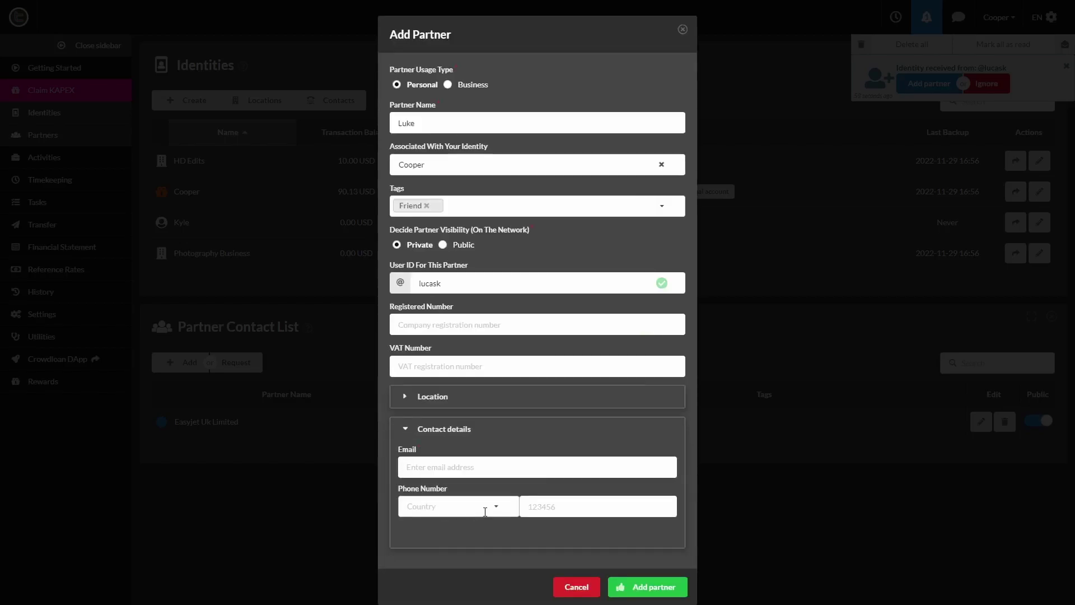
left_click(406, 431)
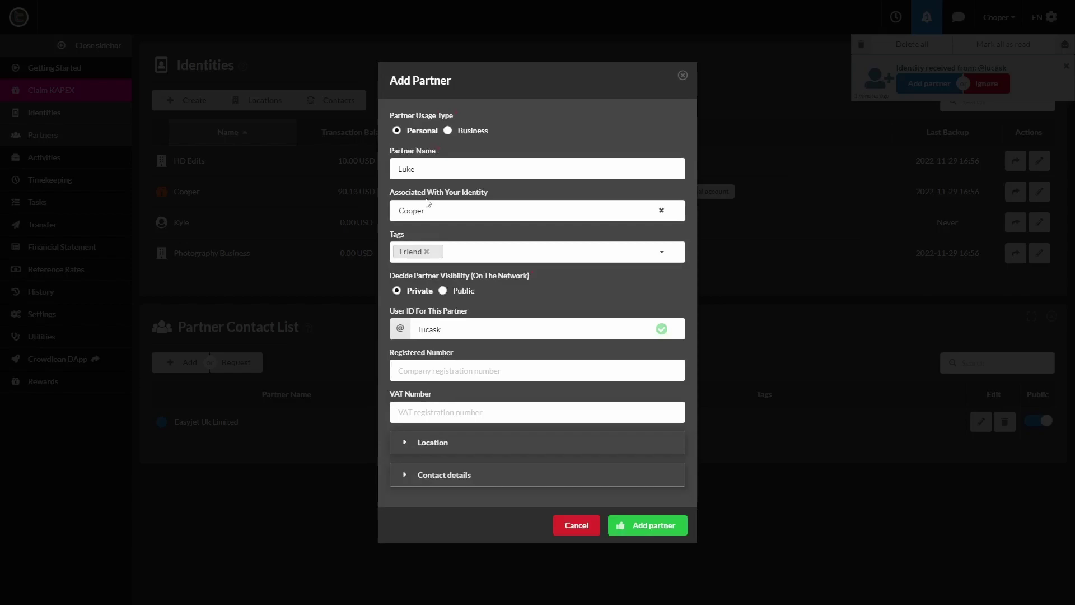
left_click(639, 526)
left_click(591, 372)
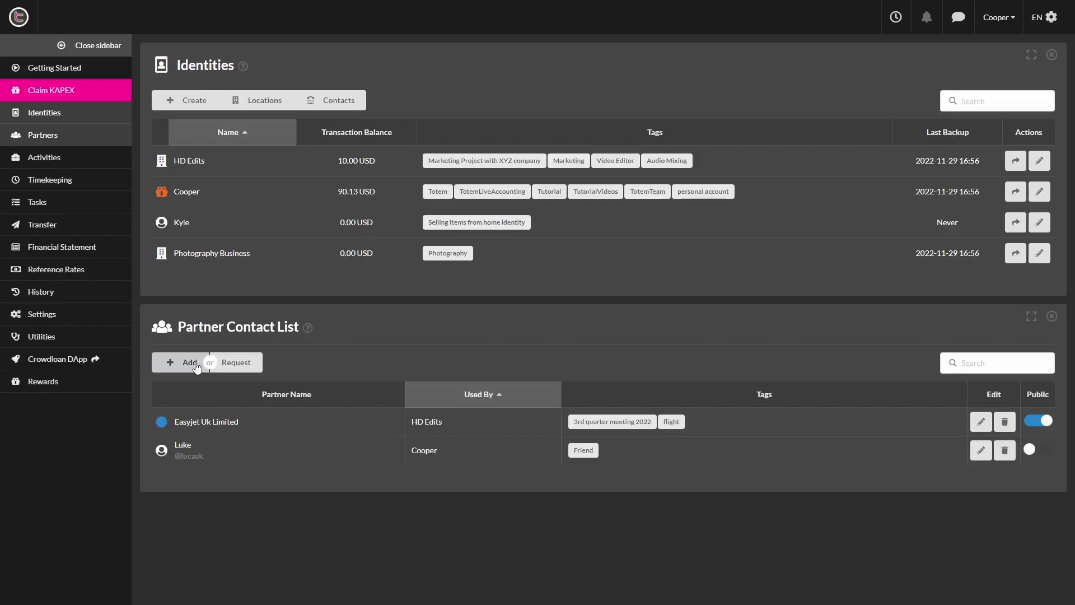
Filter the partner contact list by the "flight" and "Friend" tags in turn, and clear the filter and sort by Partner Name
left_click(764, 398)
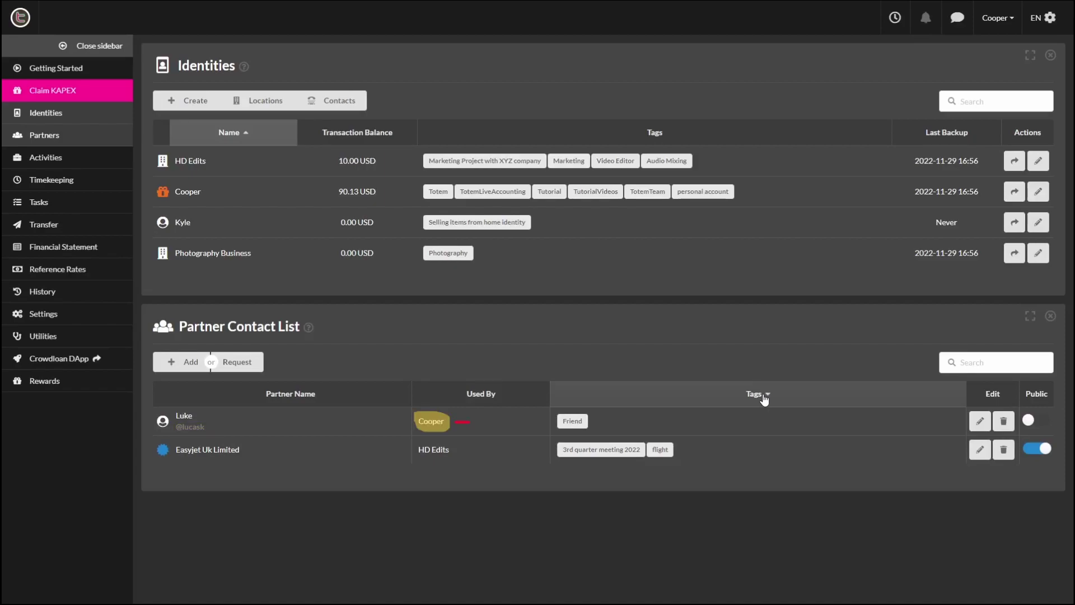
left_click_drag(661, 450, 975, 370)
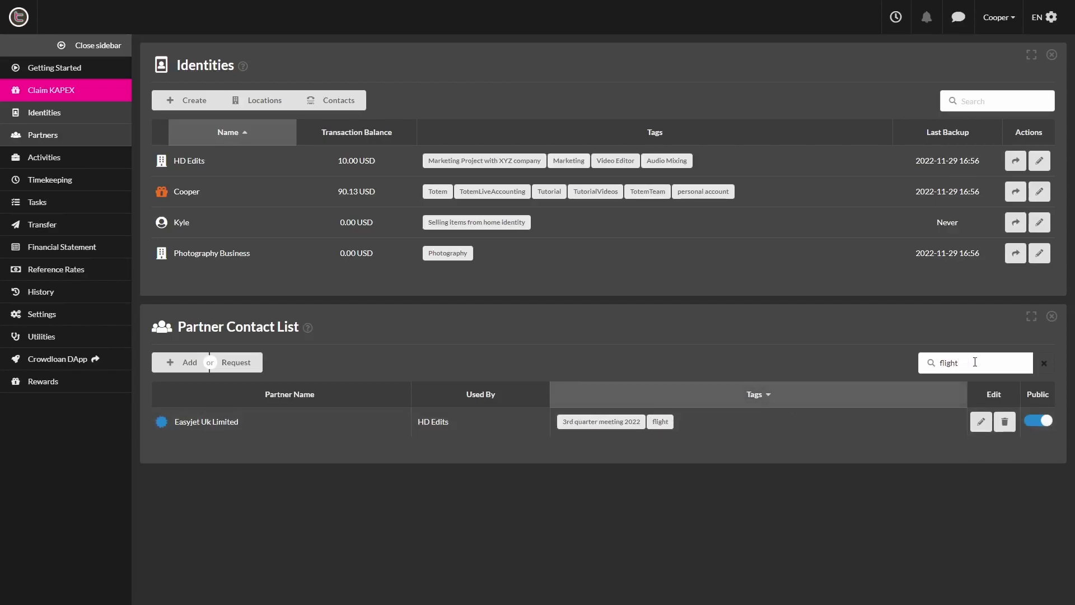
left_click(1044, 363)
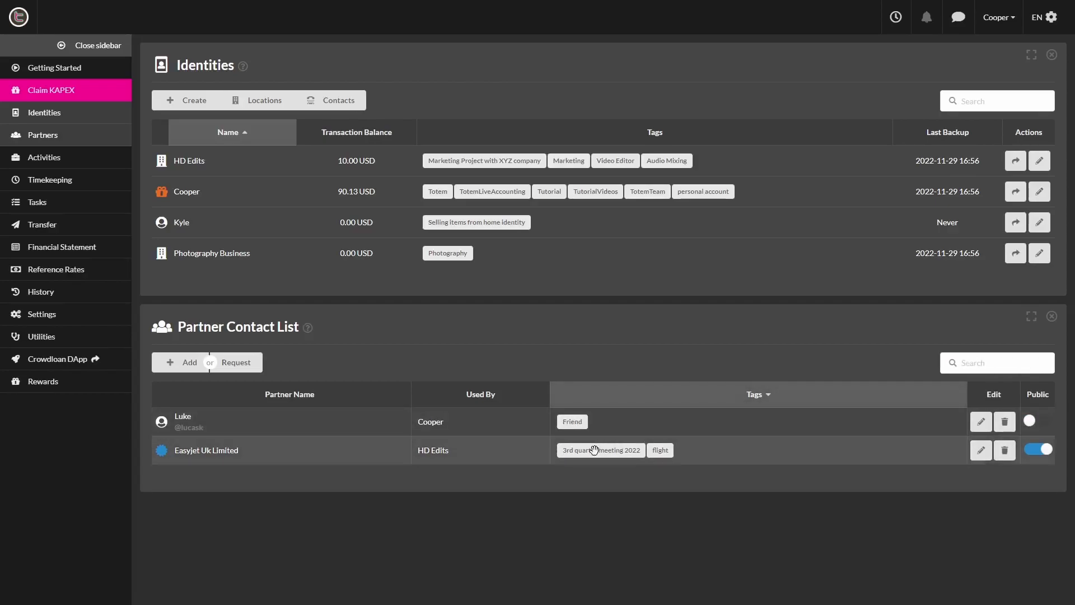
left_click_drag(580, 425, 984, 372)
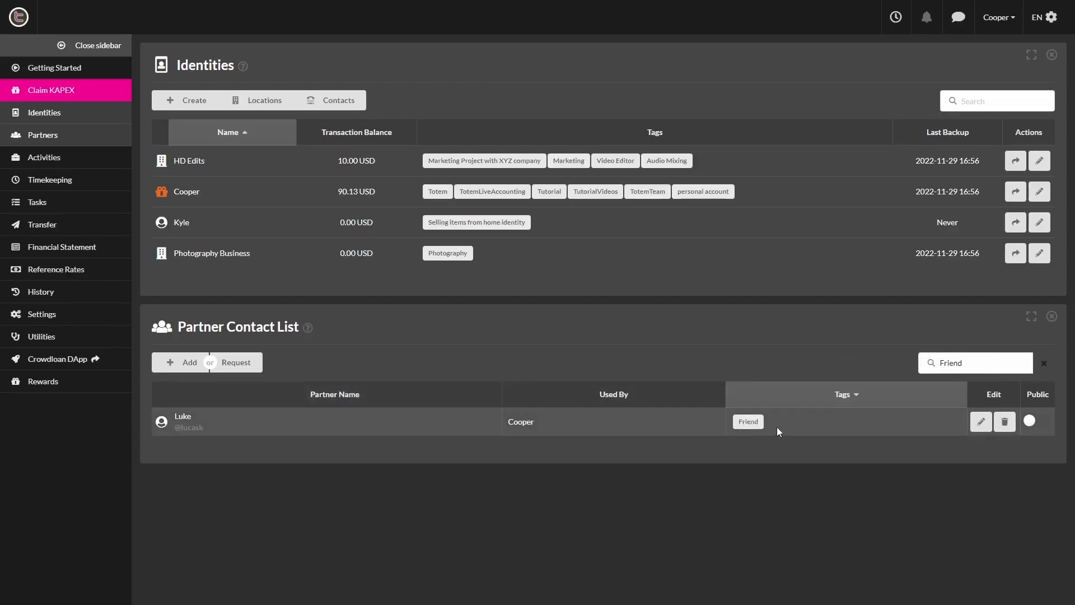
left_click(1044, 363)
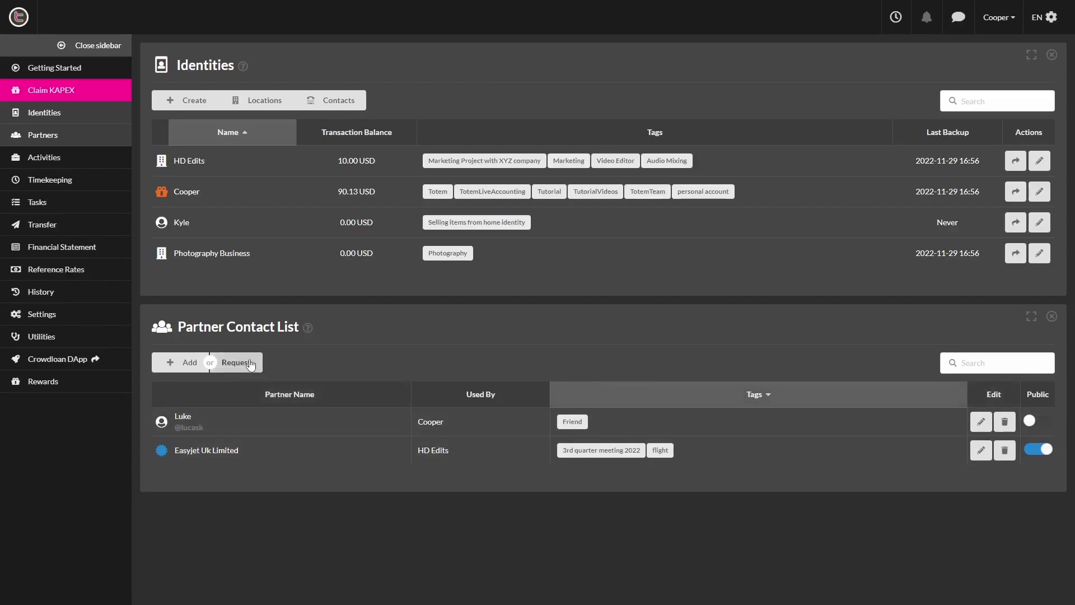
left_click(295, 395)
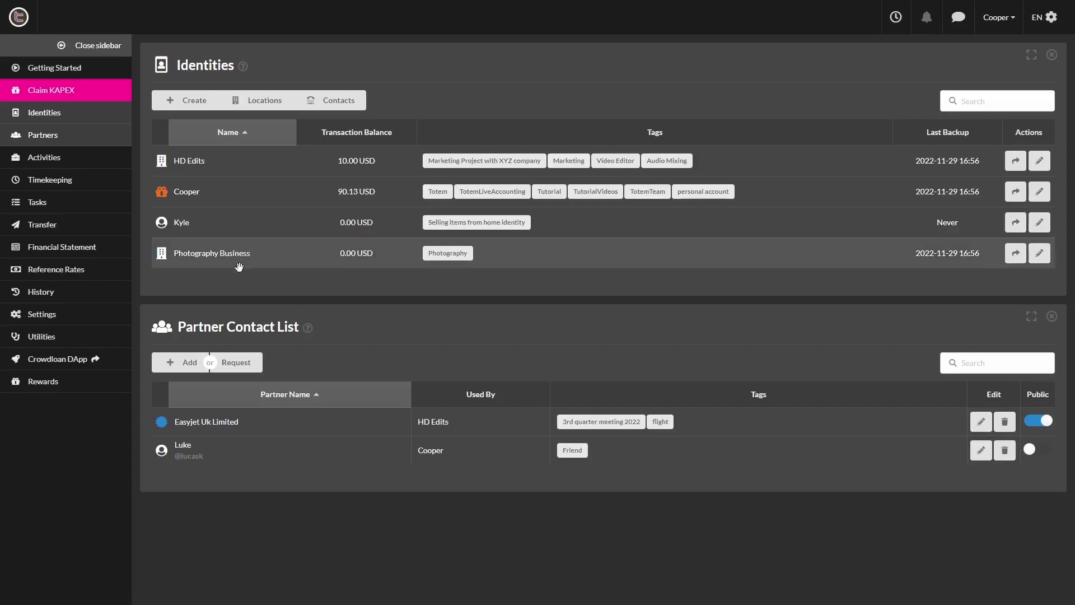
Start a "Nikon cameras" partner for the Photography Business identity, tagged Cameras, Lens, Camera Bags and Nikon Cool Pix Camera Purchase Sept 2022
left_click(181, 366)
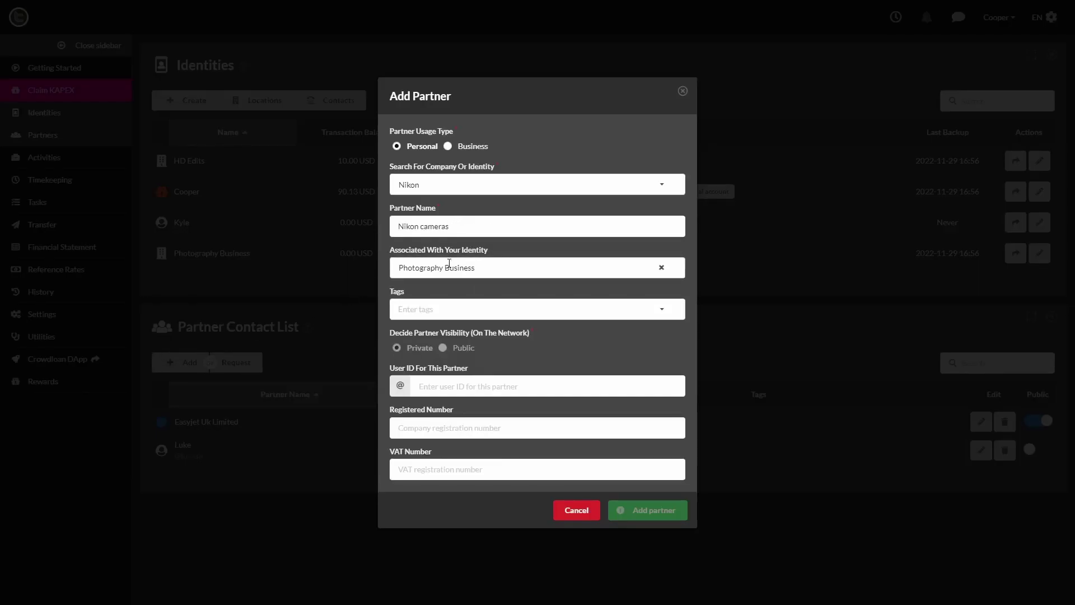
left_click(470, 308)
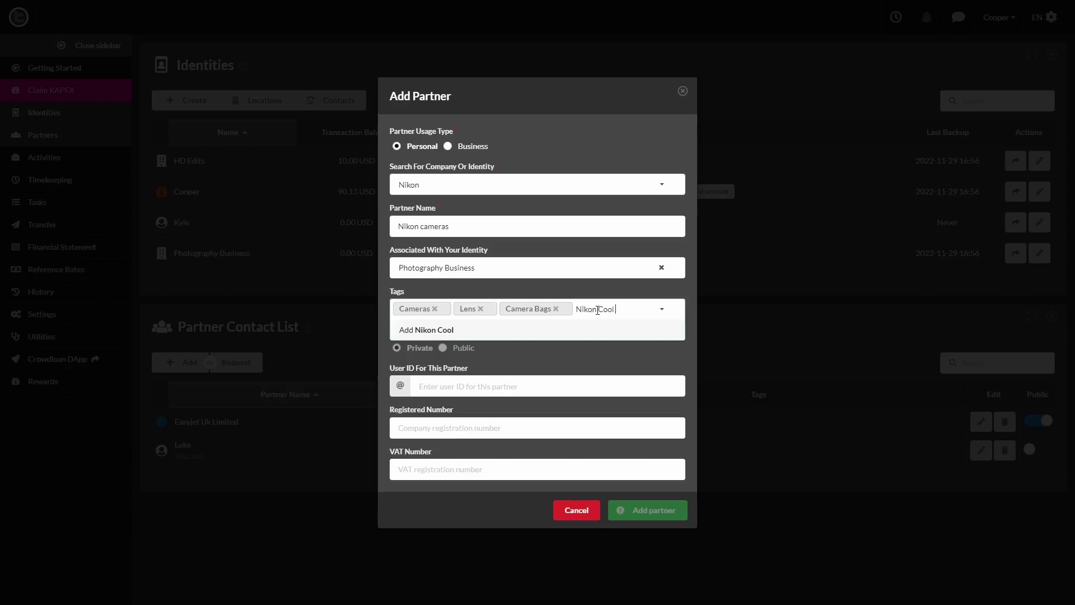
type("Pic")
type("x")
type(" Camera Purchase Sept 2022")
key("Return")
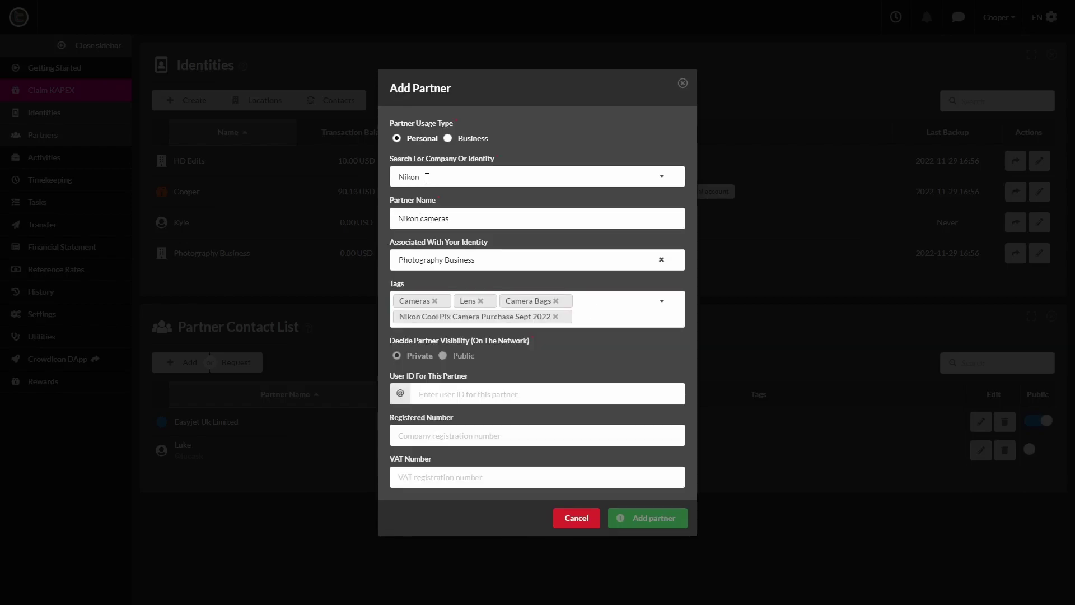
Set the new partner's usage type to Business and select the company Nikon Uk Limited, keeping Photography Business as the associated identity
left_click(447, 138)
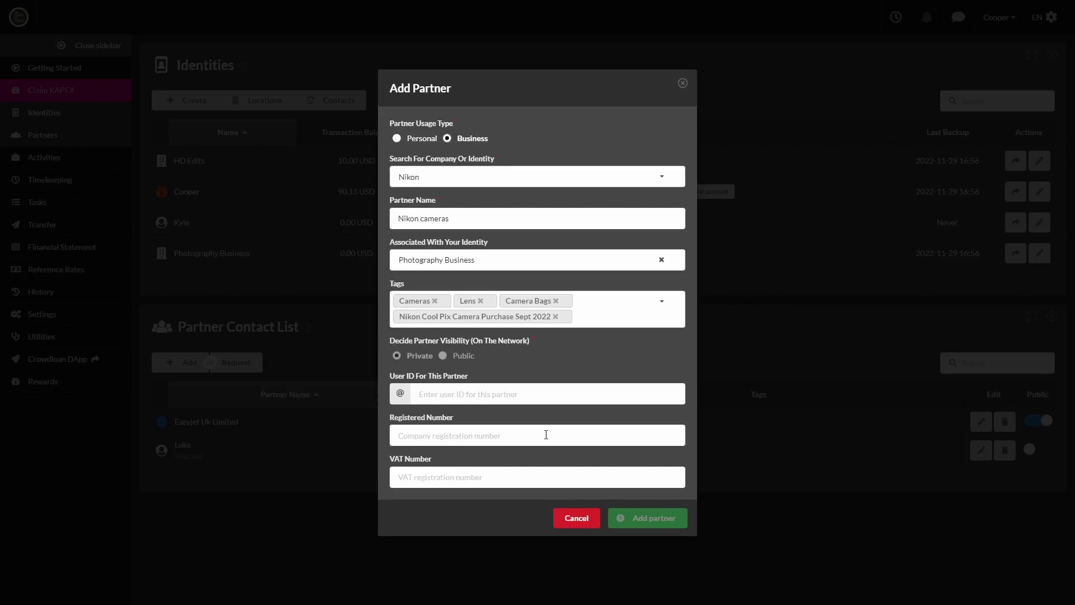
left_click(467, 175)
scroll(492, 304, "down", 1)
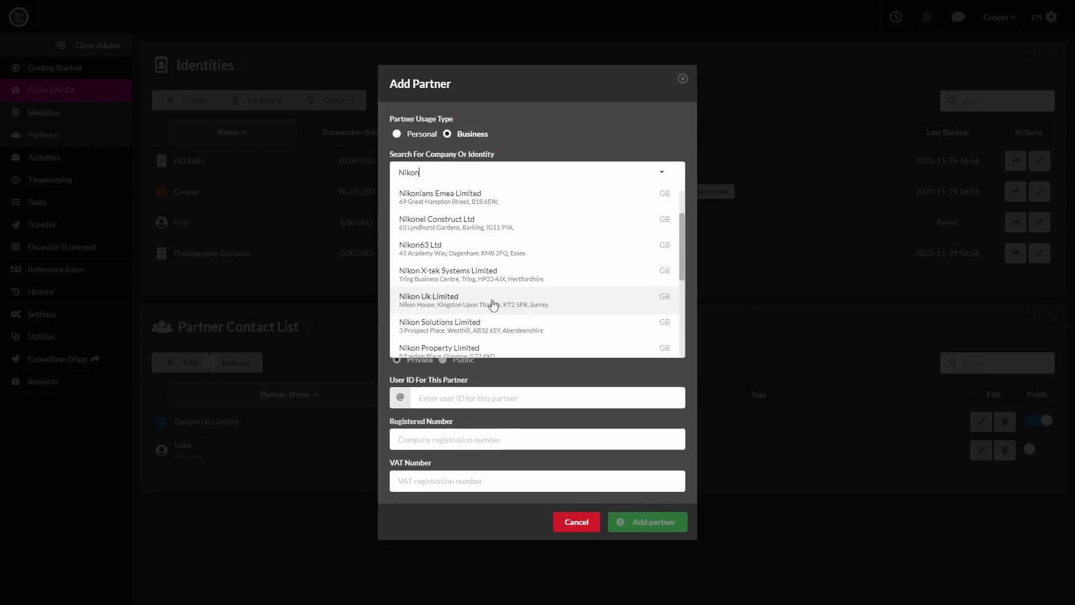
left_click(492, 304)
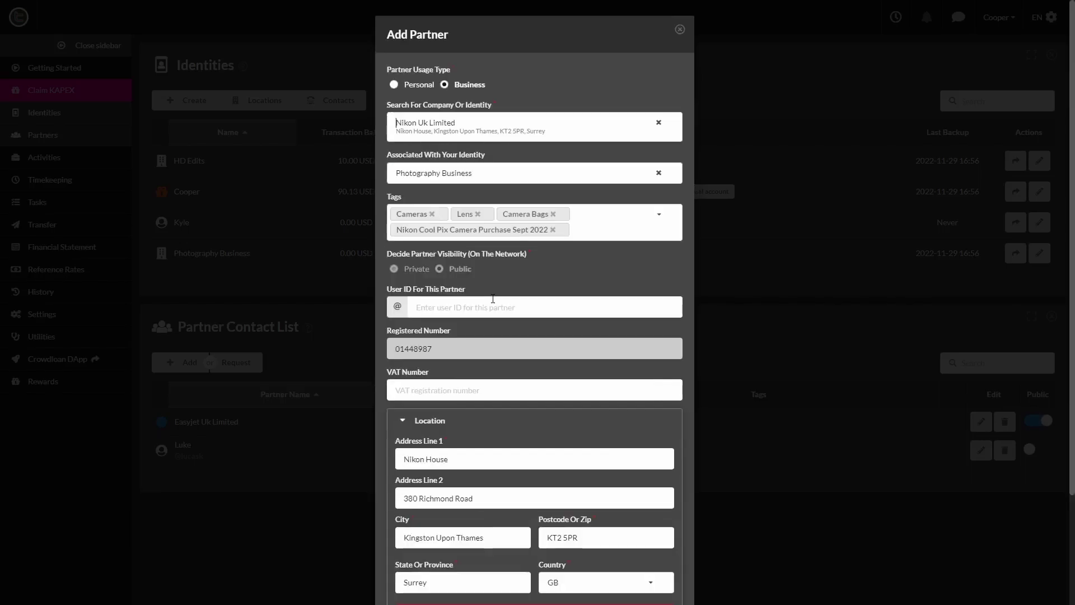
left_click(479, 173)
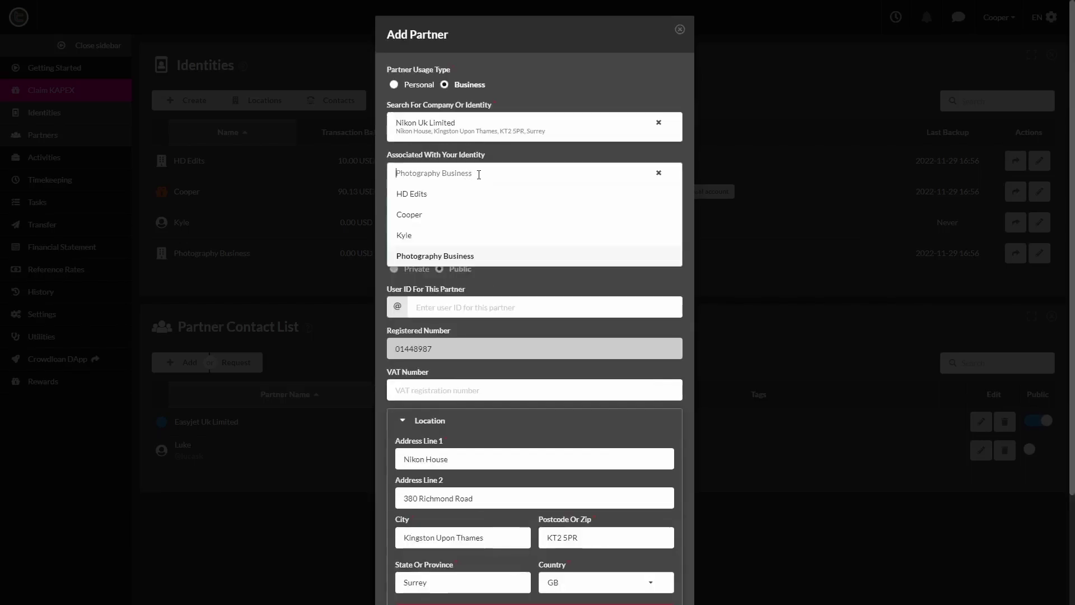
left_click(437, 257)
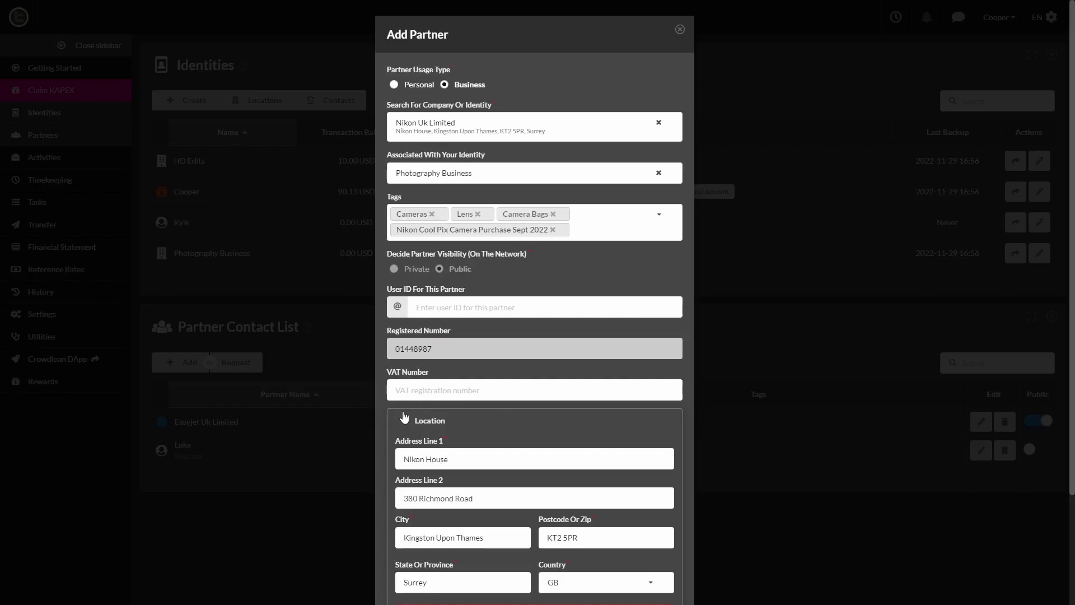
Review and collapse the company's location and contact details, and add Nikon Uk Limited as a partner
scroll(405, 427, "down", 1)
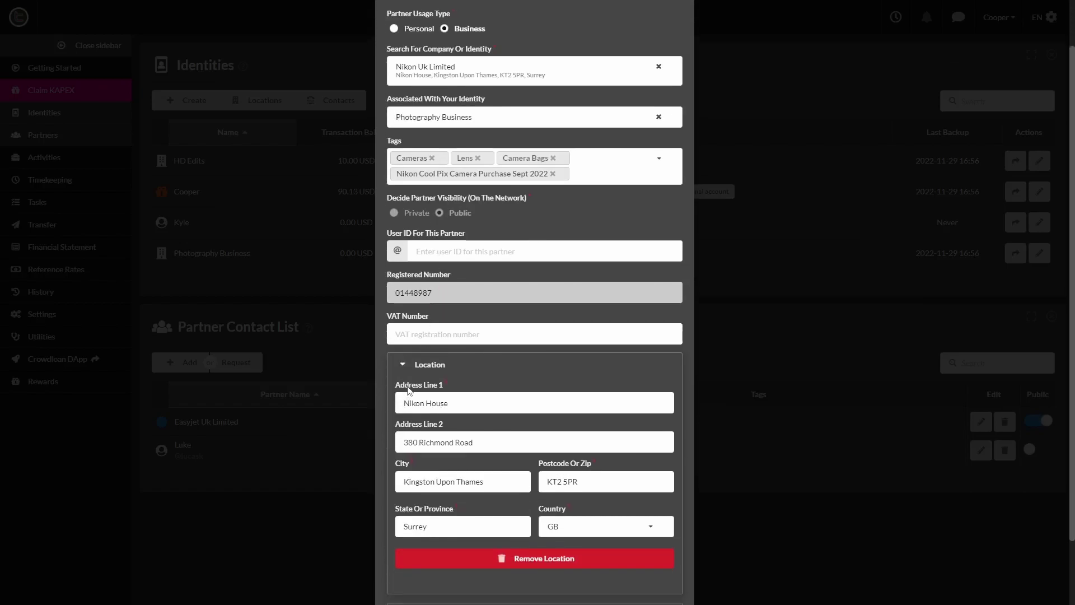
scroll(401, 448, "down", 1)
left_click(395, 558)
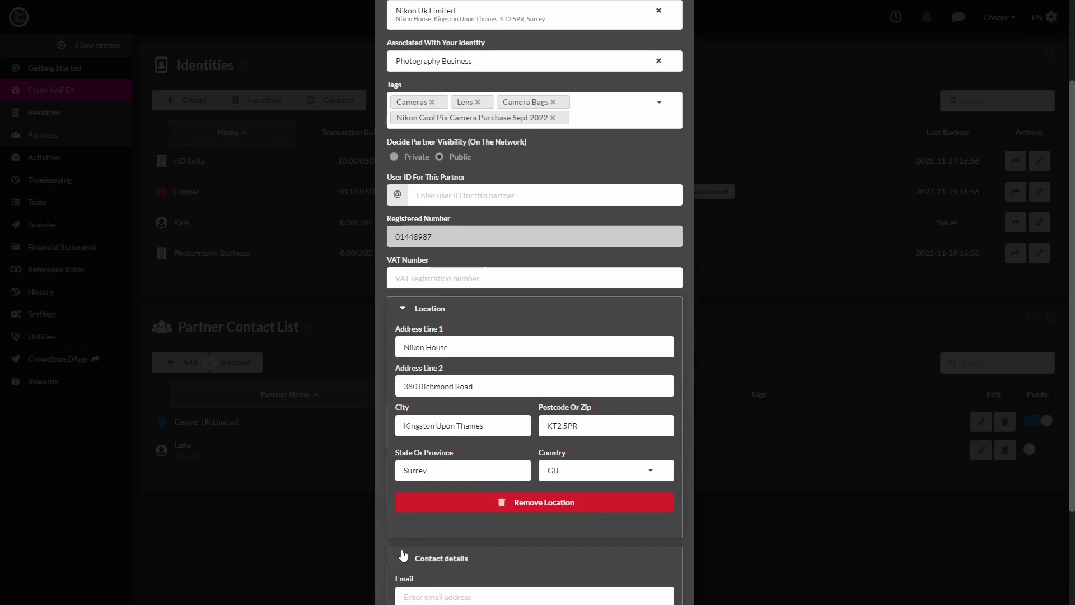
scroll(411, 529, "down", 2)
scroll(413, 504, "up", 1)
scroll(413, 487, "up", 3)
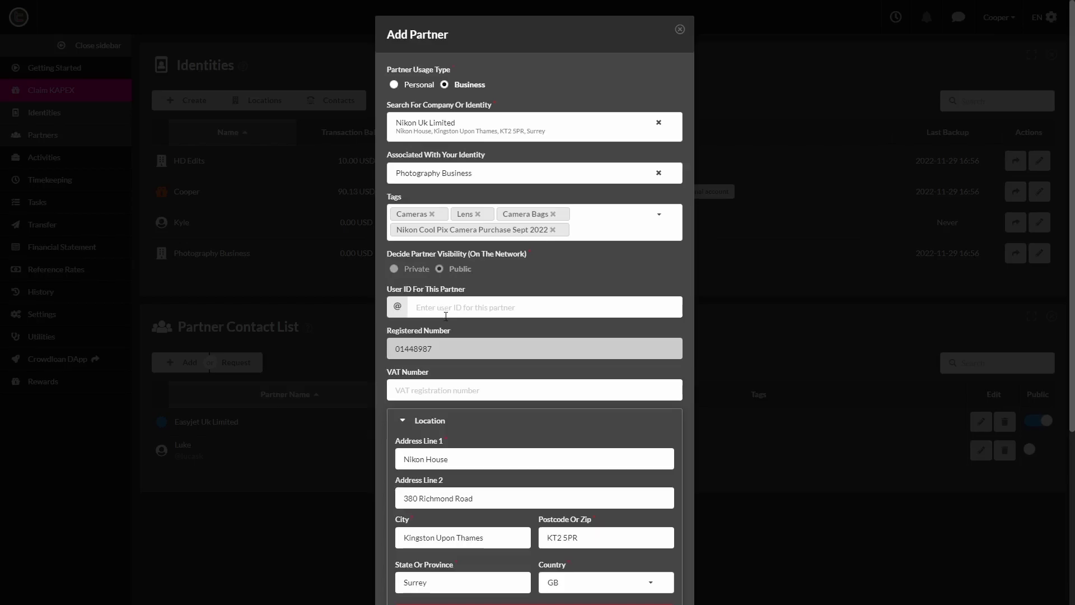
scroll(445, 314, "down", 5)
left_click(412, 417)
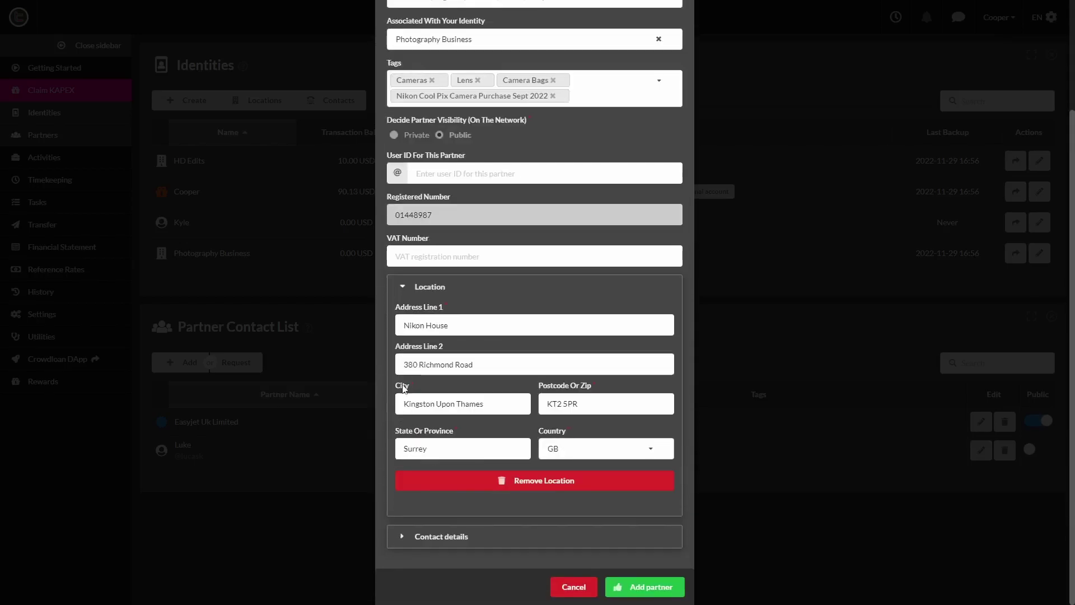
left_click(402, 287)
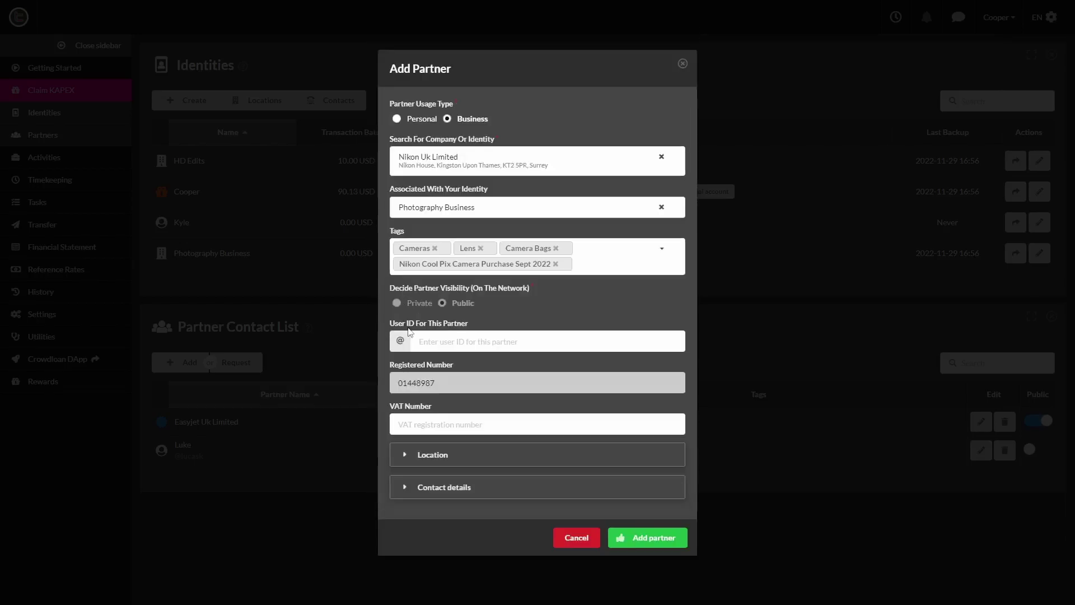
left_click(648, 541)
left_click(592, 372)
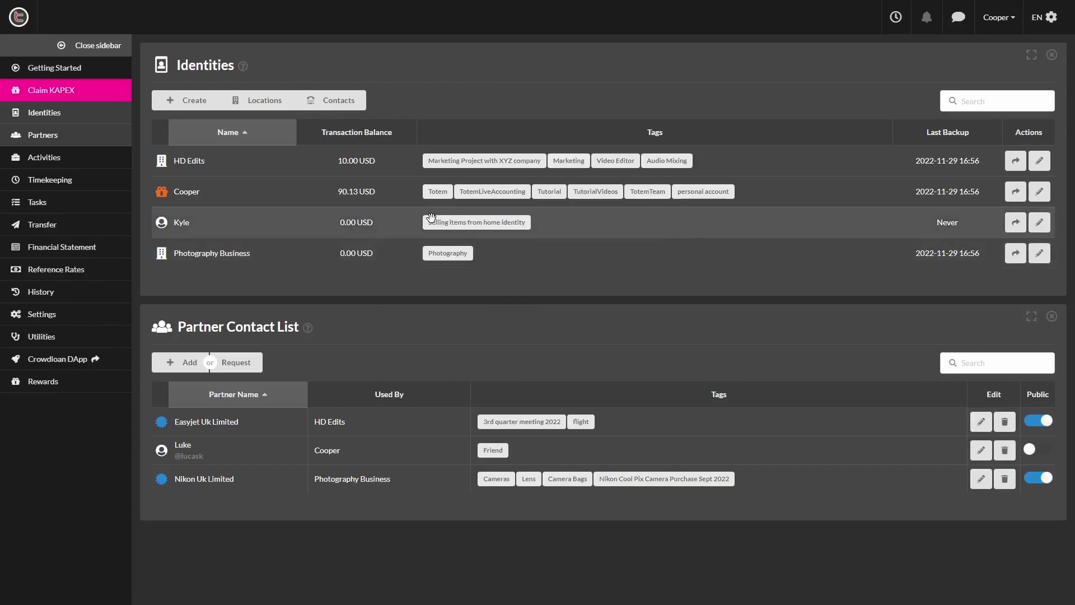
Start a new partner identity request to the friend's user ID and set its reason to Custom
left_click(395, 224)
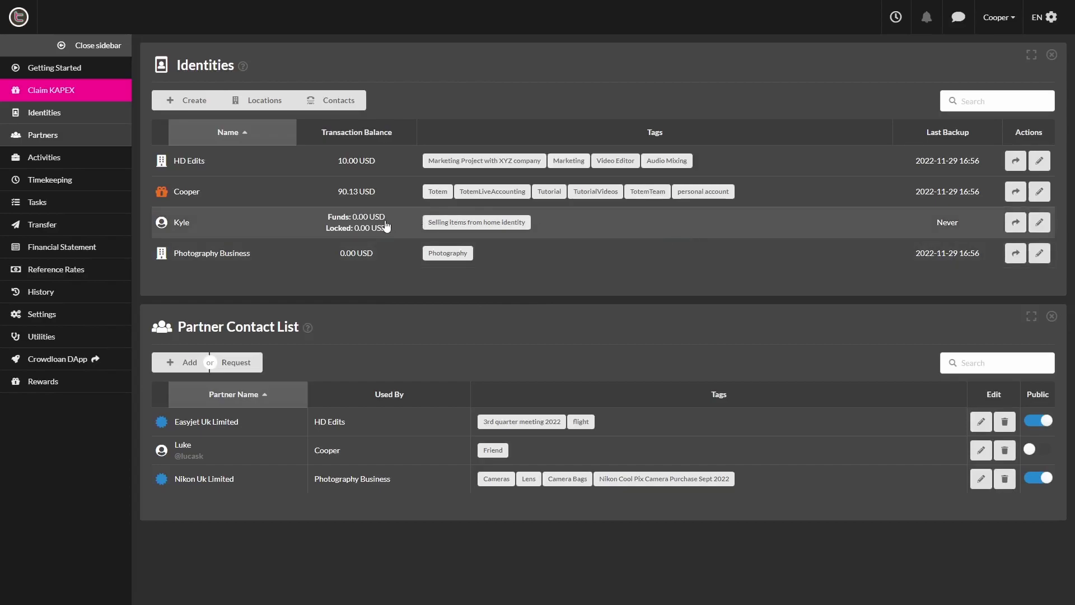
left_click(255, 362)
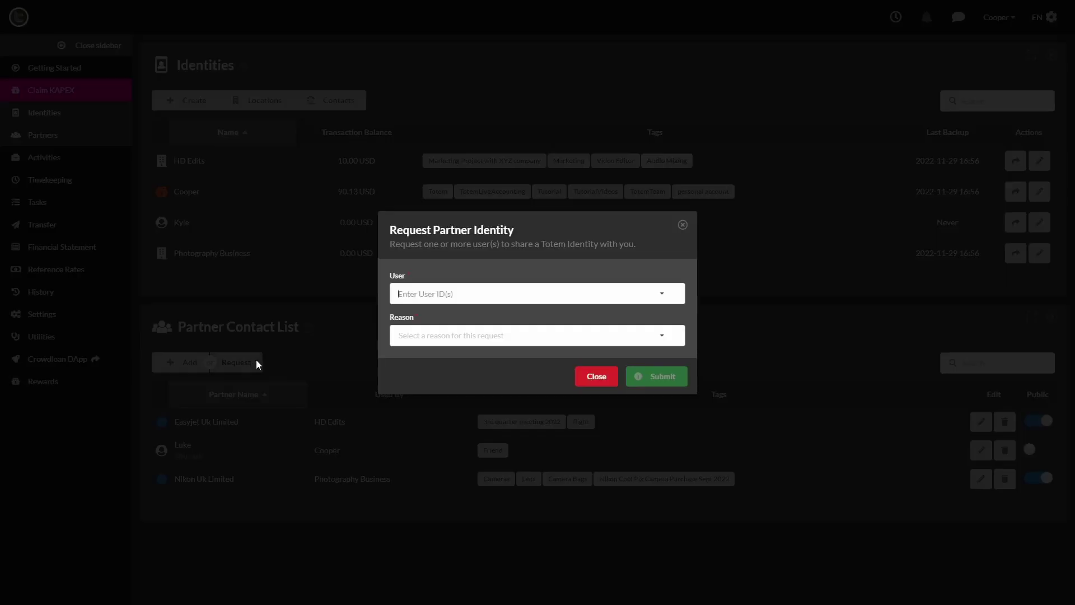
left_click(521, 294)
left_click(443, 458)
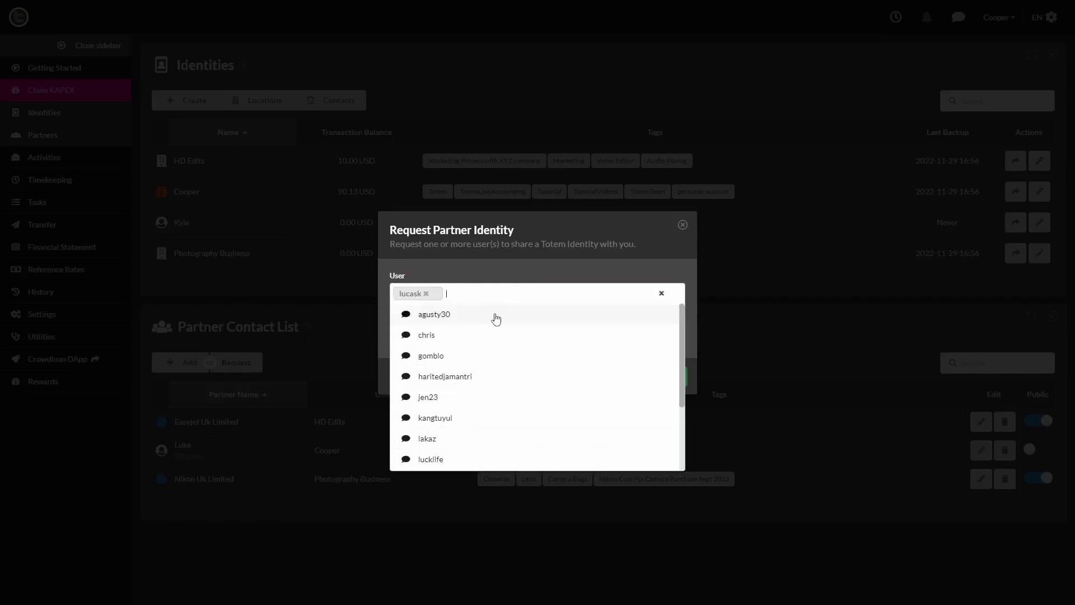
left_click(480, 336)
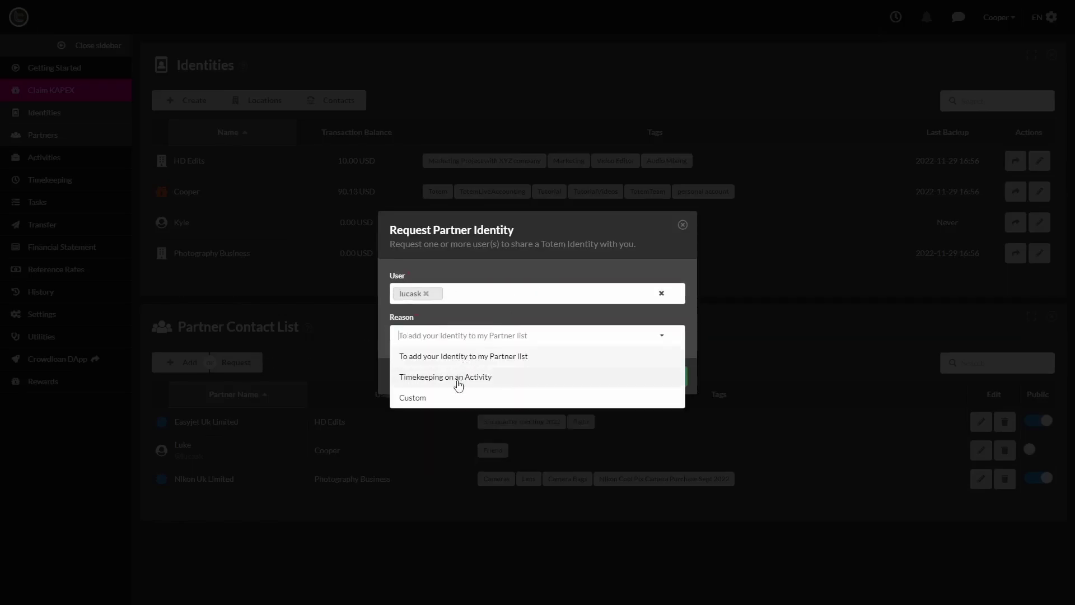
left_click(452, 398)
Enter "Facebook Marketplace Sale - Laptop" as the custom reason and submit the identity request
left_click(428, 355)
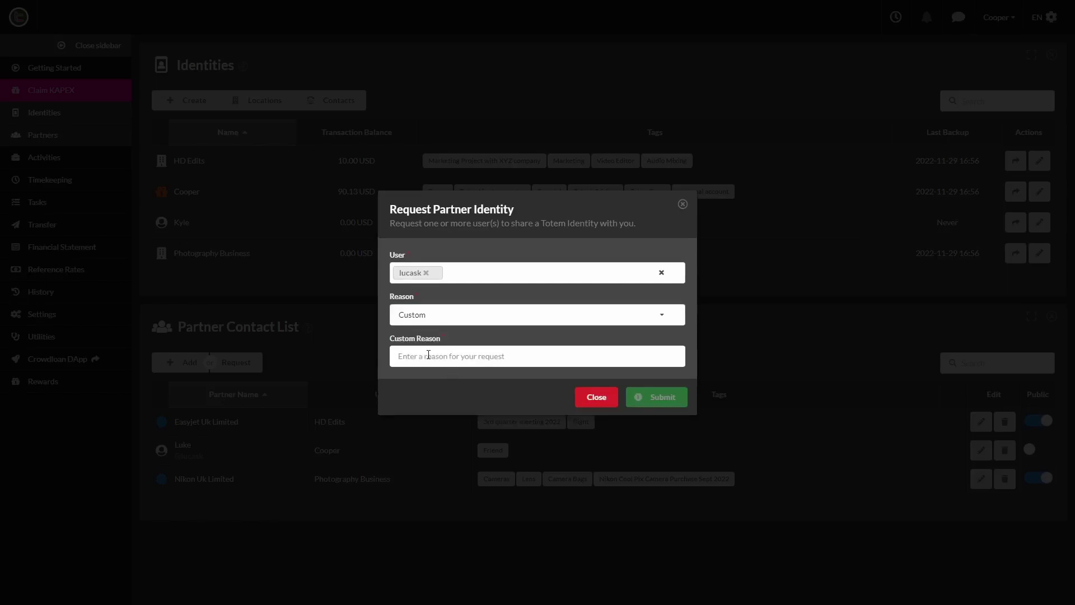
type("Facebok ma")
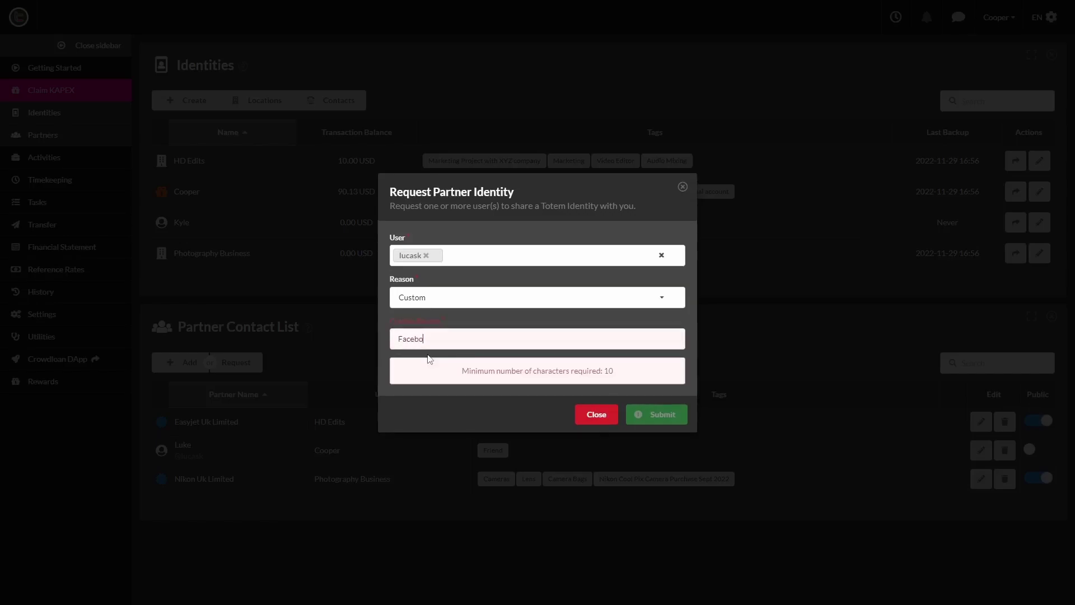
key("BackSpace")
key("BackSpace")
key("BackSpace")
key("BackSpace")
type("ok Market")
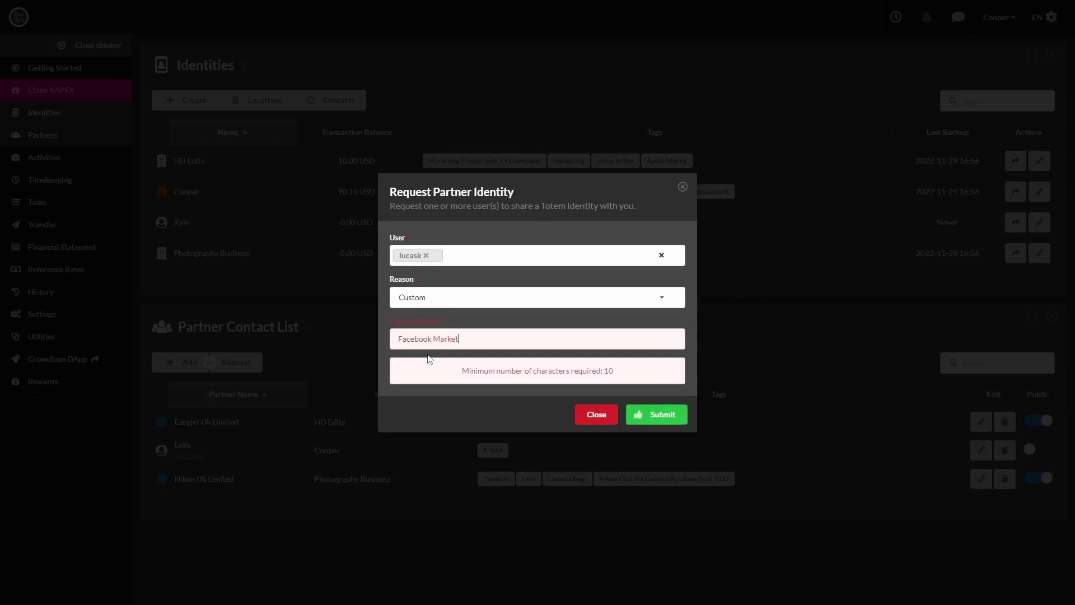
type("place sale")
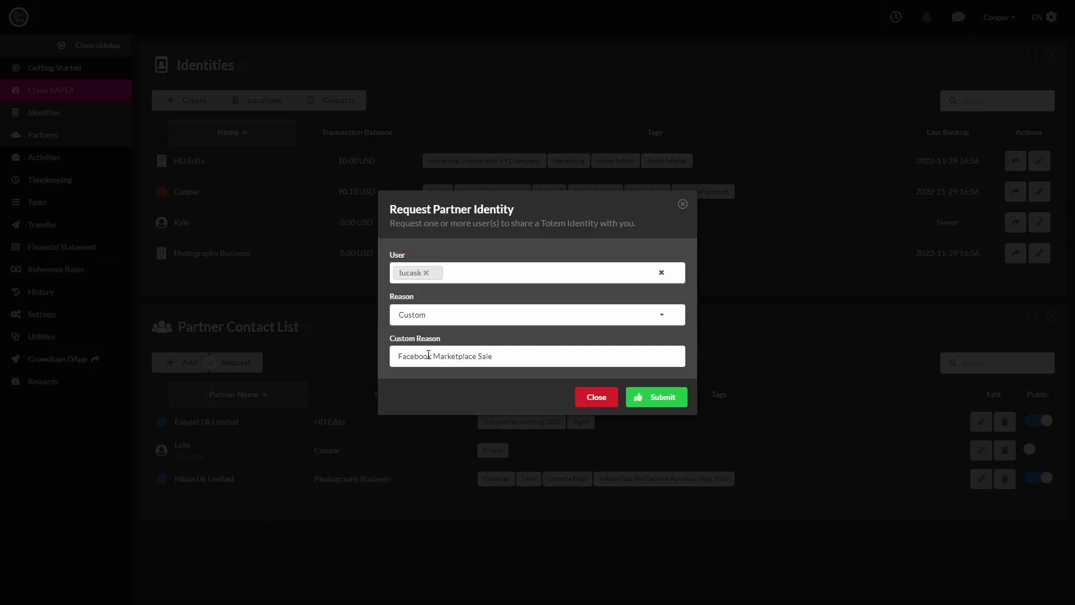
type("Laptop")
left_click(661, 398)
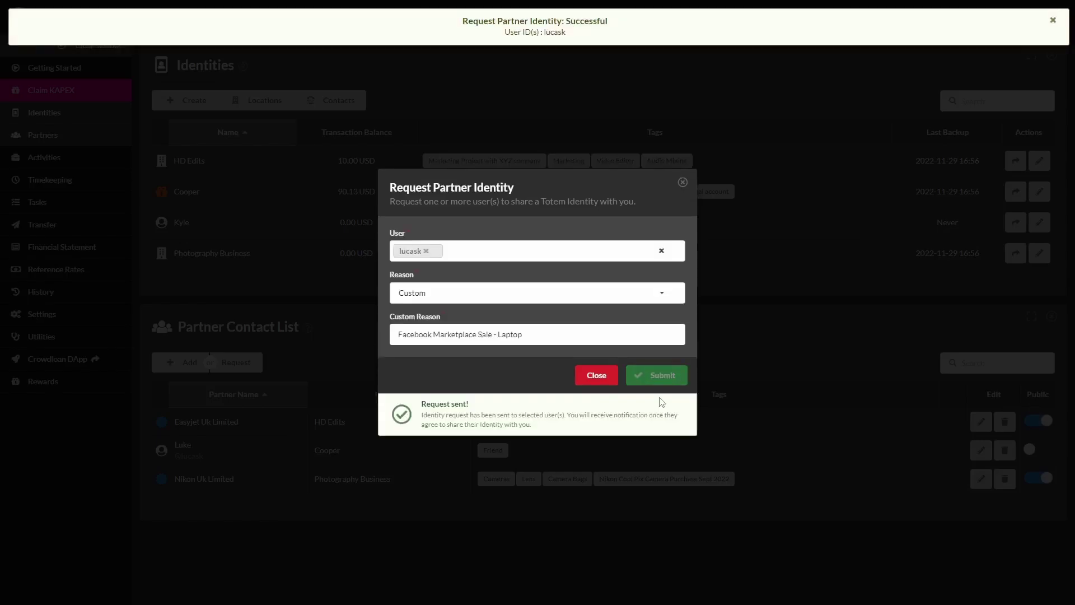
Add the partner from the received identity notification, associating it with the personal identity used for selling items from home
left_click(682, 182)
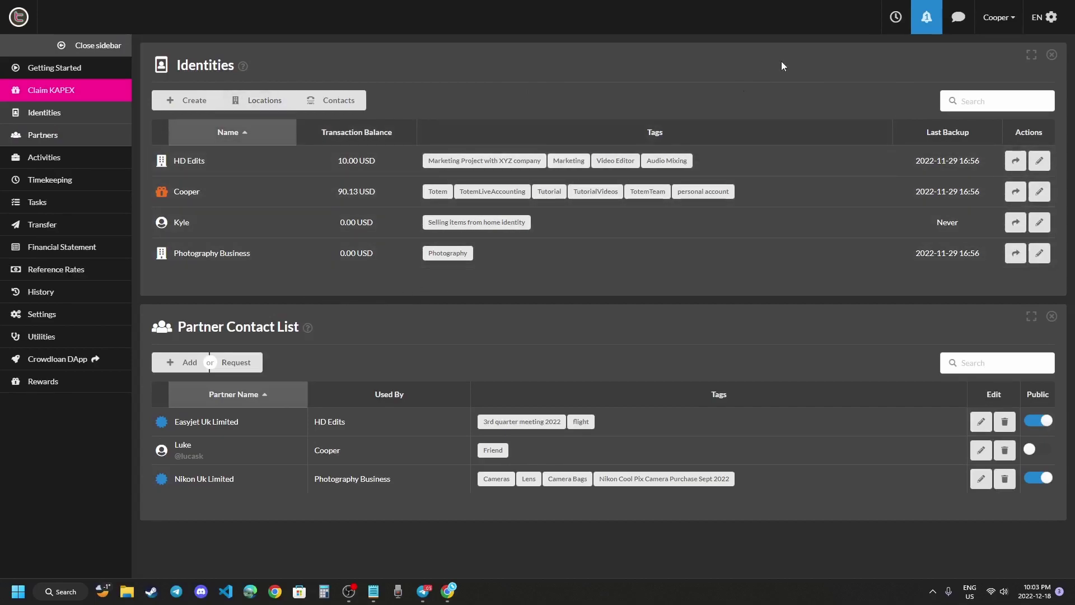
left_click(927, 21)
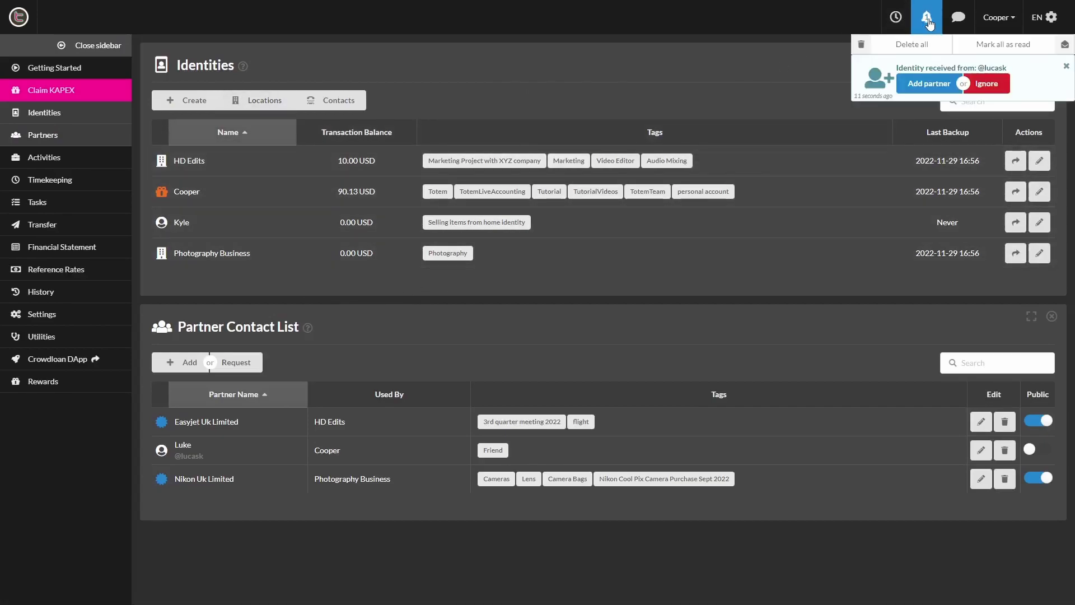
left_click(927, 85)
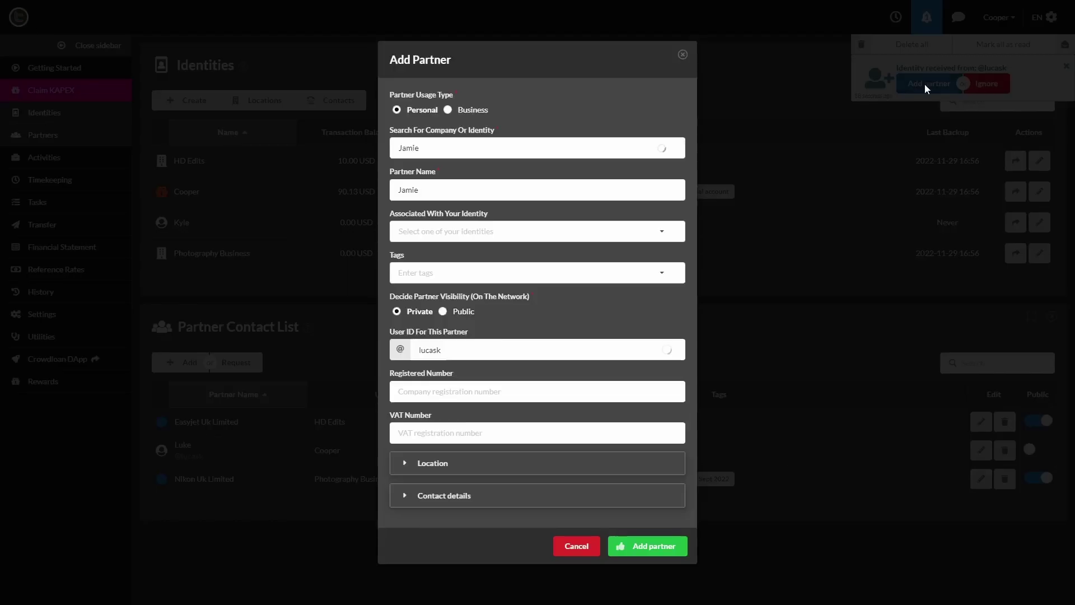
left_click(487, 211)
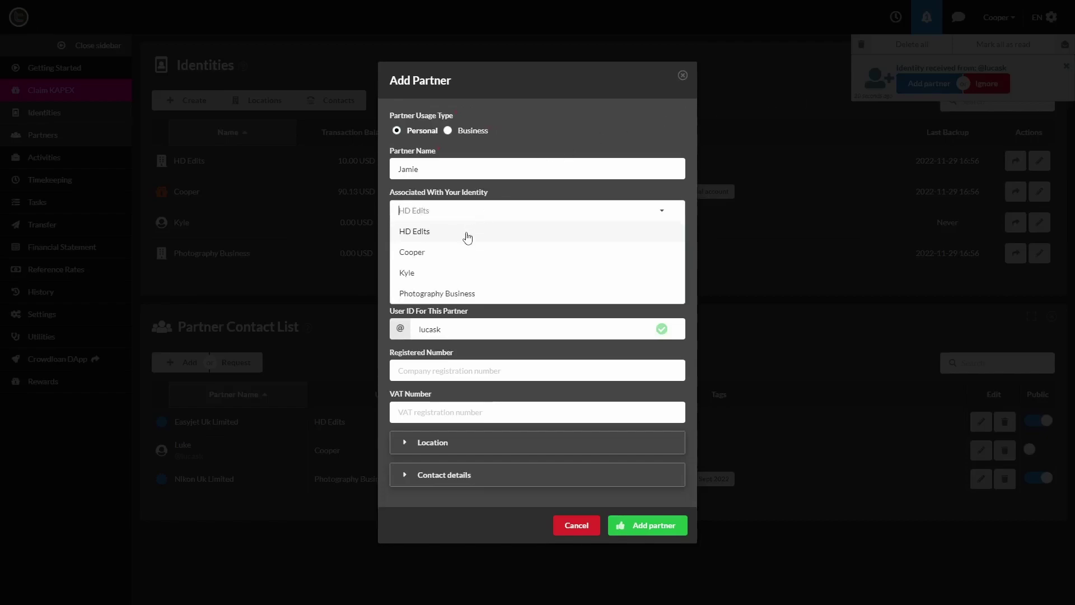
left_click(435, 274)
left_click(426, 253)
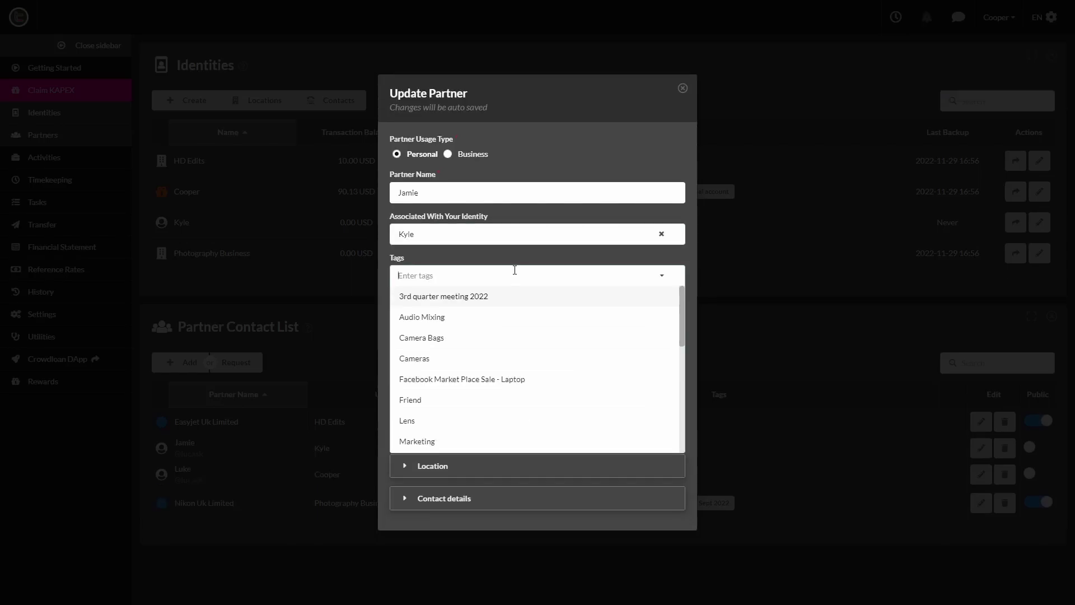
Tag the new partner with the existing tag Facebook Market Place
type("FaceBook Market")
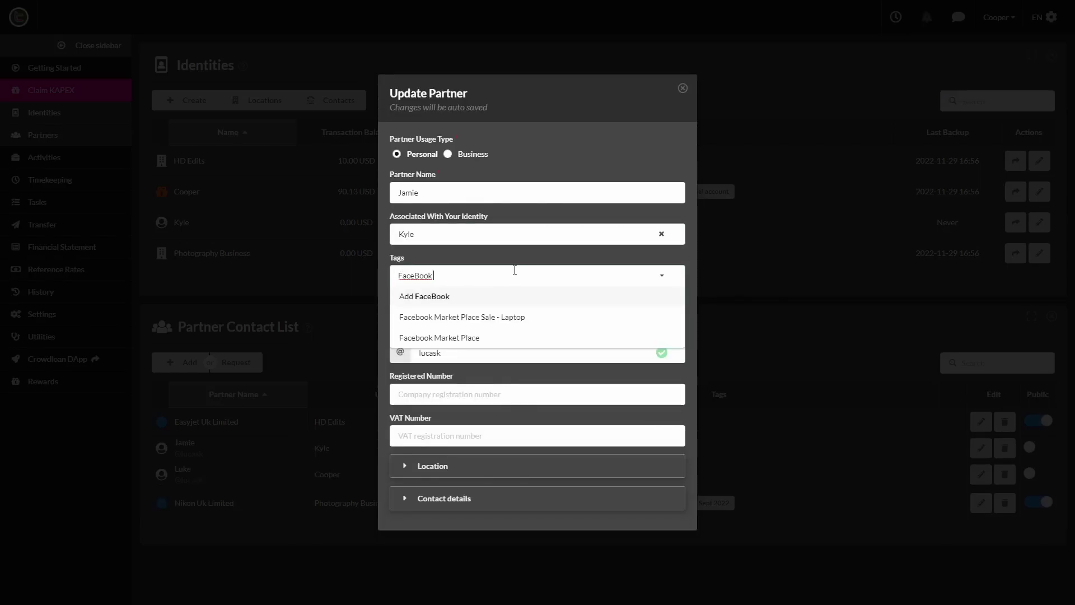
key("BackSpace")
key("BackSpace")
key("BackSpace")
key("BackSpace")
key("BackSpace")
key("BackSpace")
key("BackSpace")
key("BackSpace")
key("BackSpace")
key("BackSpace")
key("BackSpace")
key("Return")
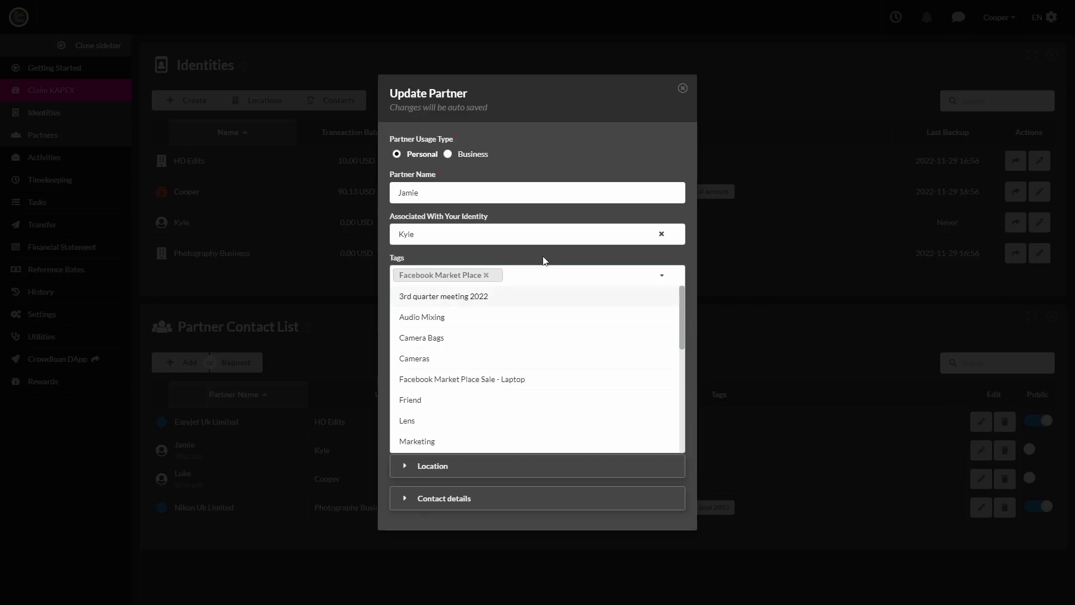
Add a new tag "Laptop sale" to the partner and close its details
type("Laptop")
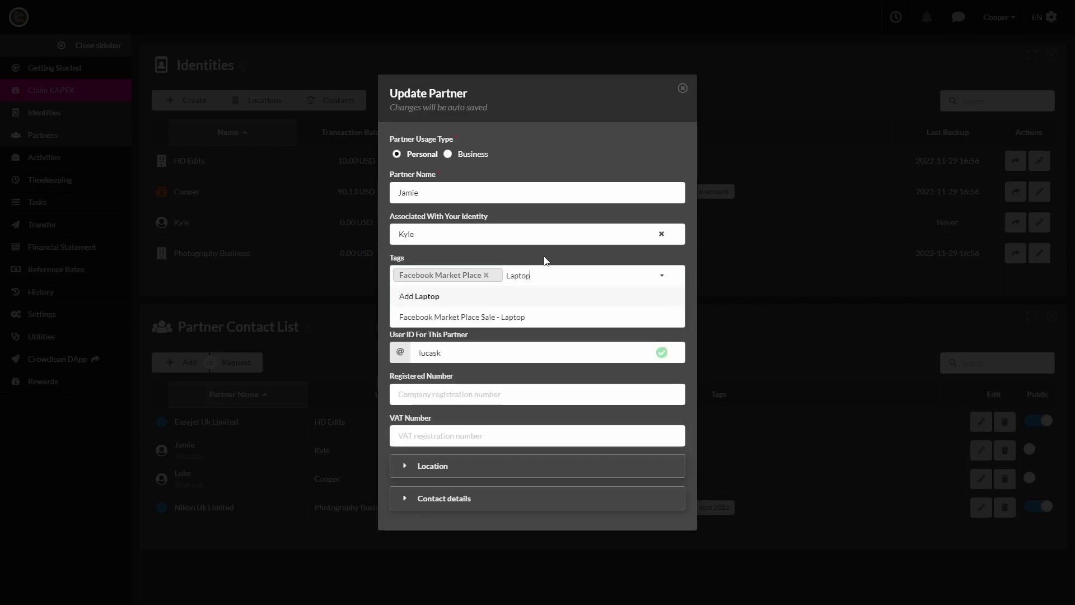
type(" sale")
key("Return")
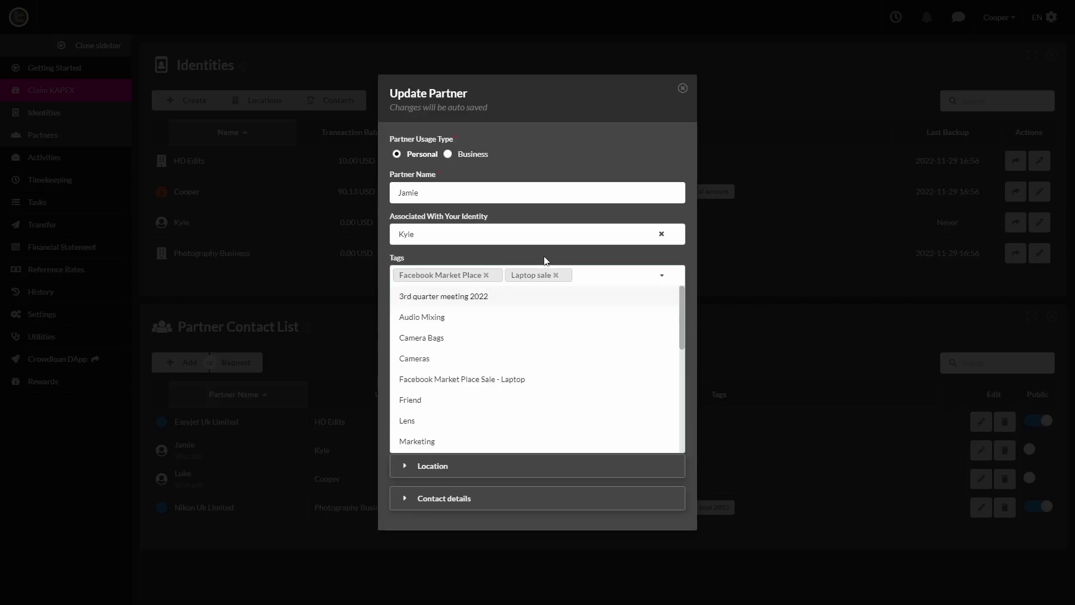
left_click(573, 147)
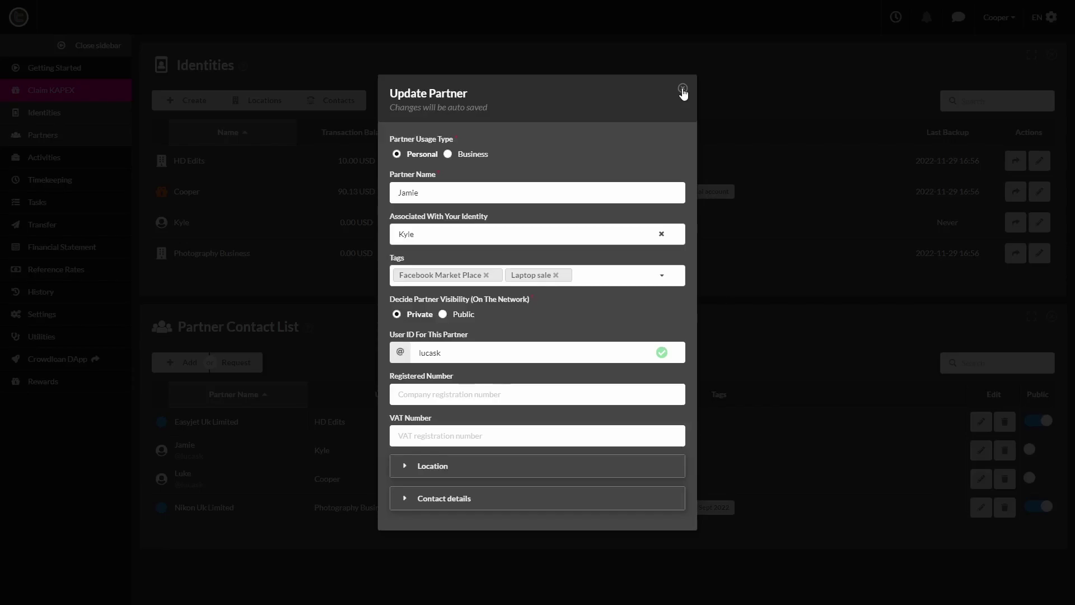
left_click(683, 89)
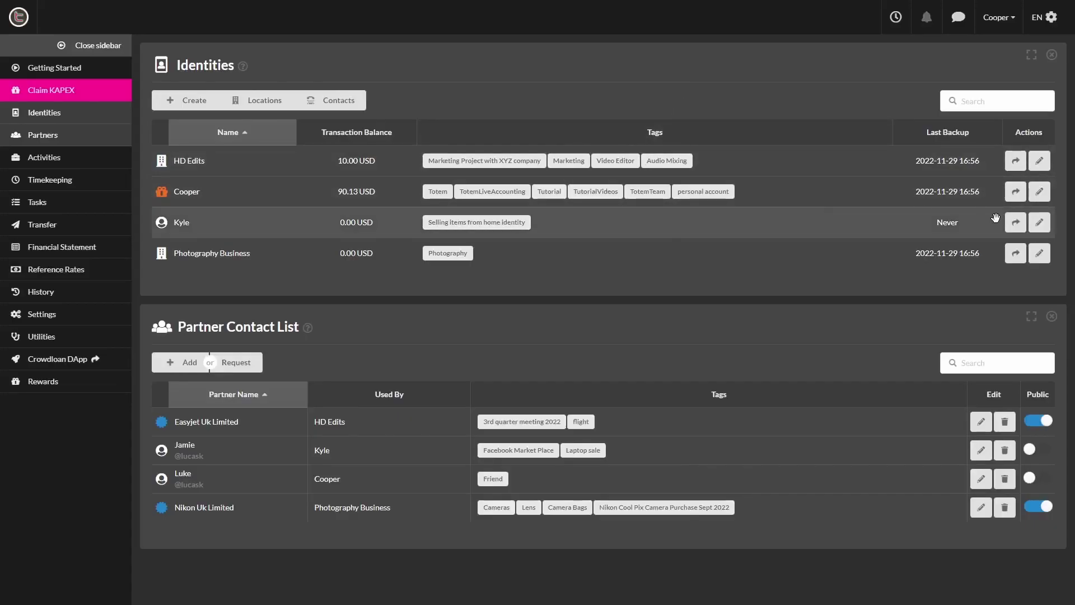
Open the details of the personal identity for selling items from home and add the tag Facebook Market Place
left_click(1040, 230)
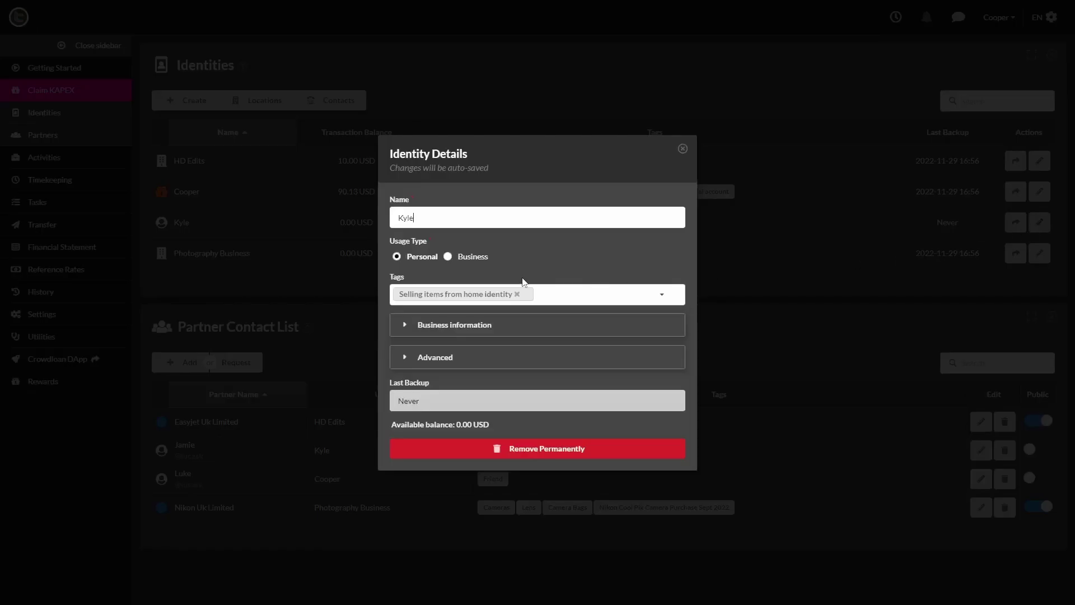
left_click(568, 293)
type("Facebook")
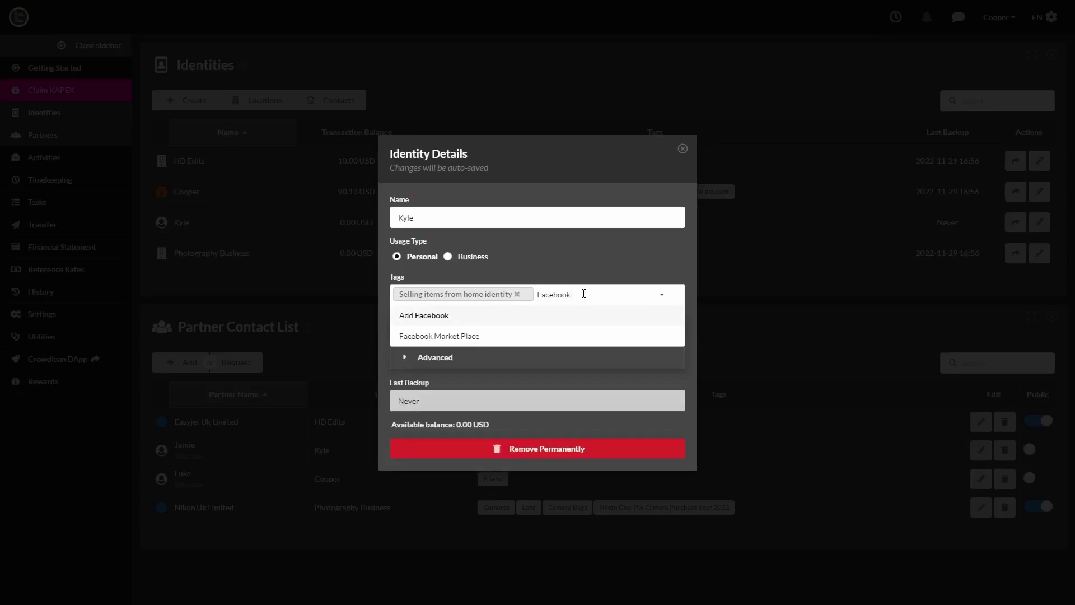
type(" Market Place")
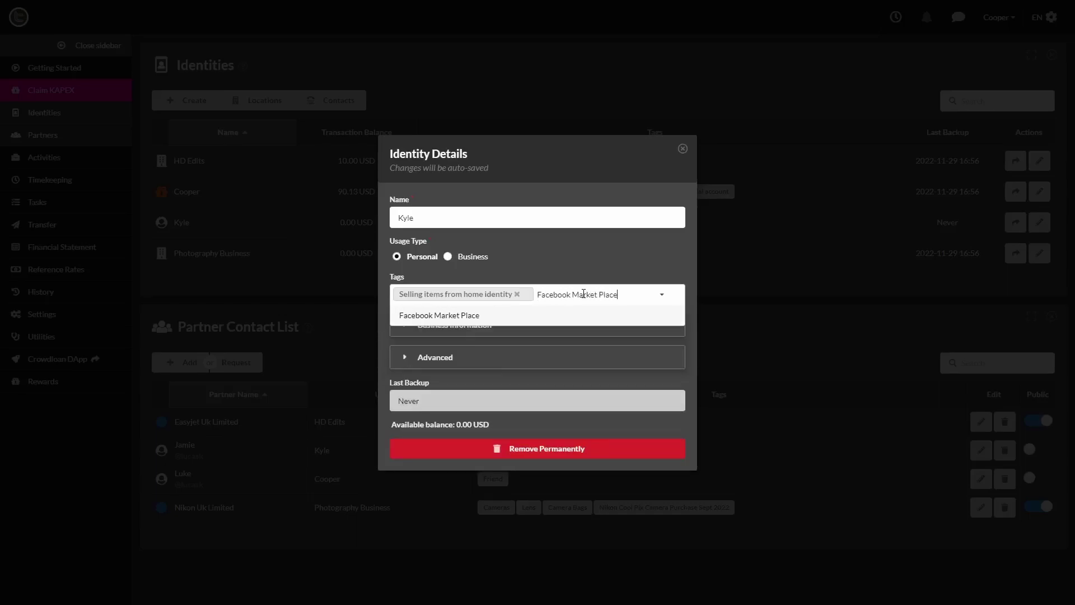
key("Return")
Add the tags "Kijiji Sales" and "Car Guru Sales" to the identity and close its details
type("Kijij")
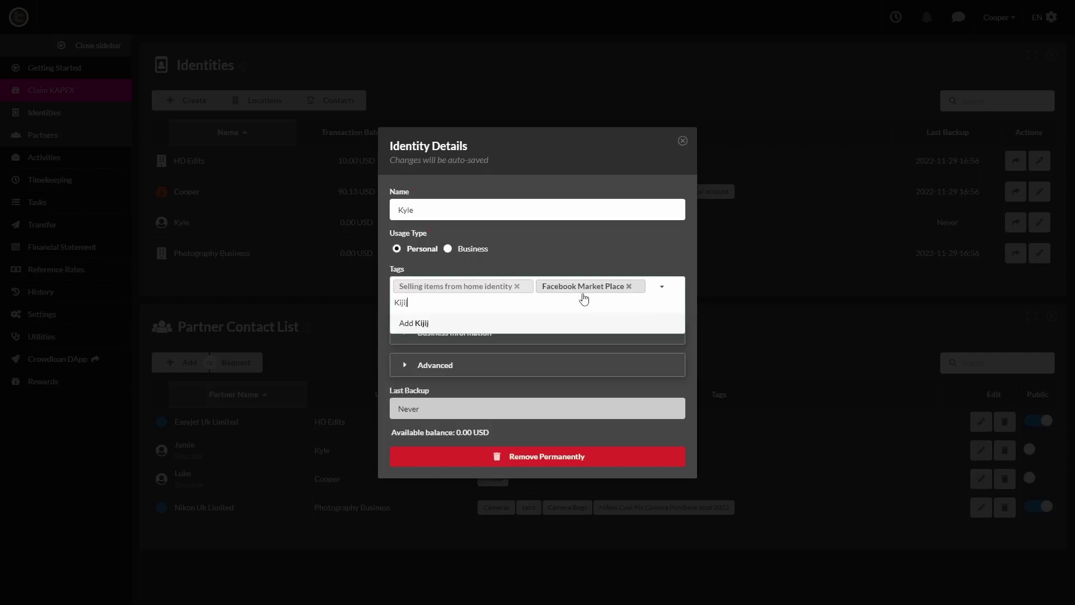
type("i Sales")
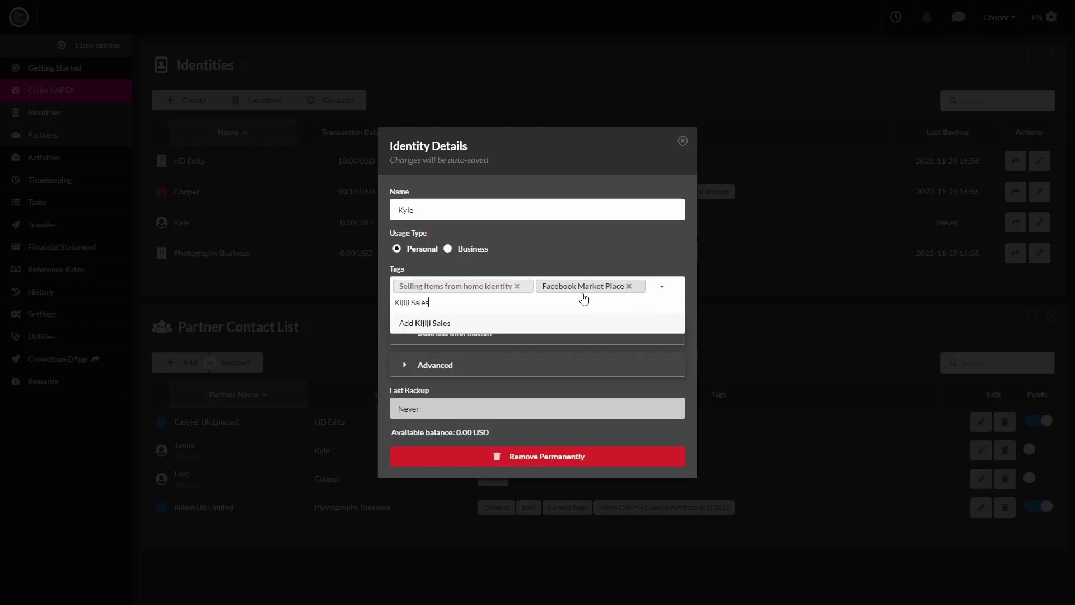
key("Return")
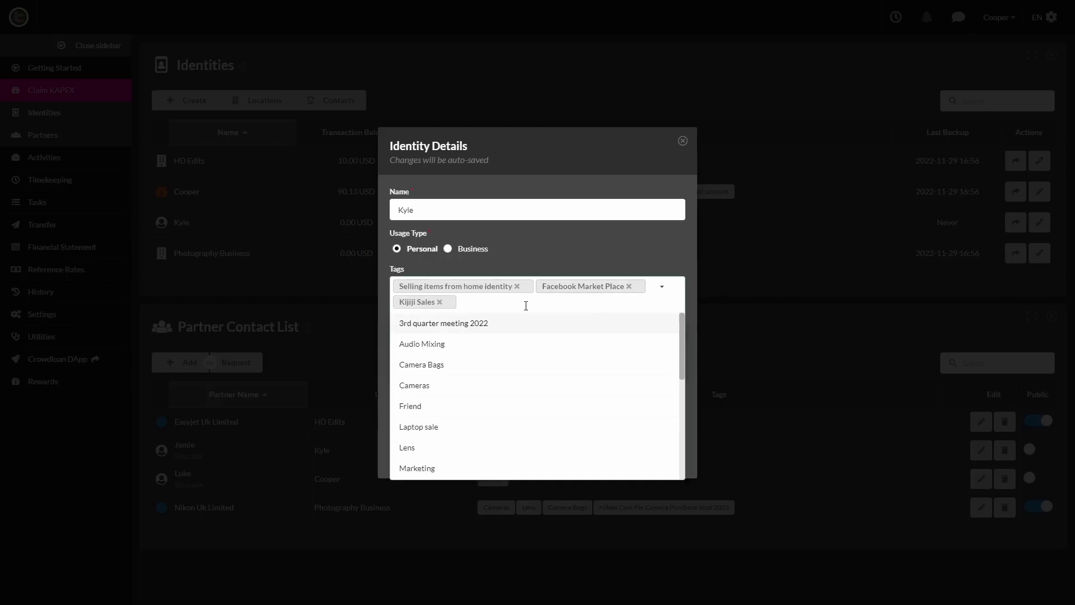
type("C")
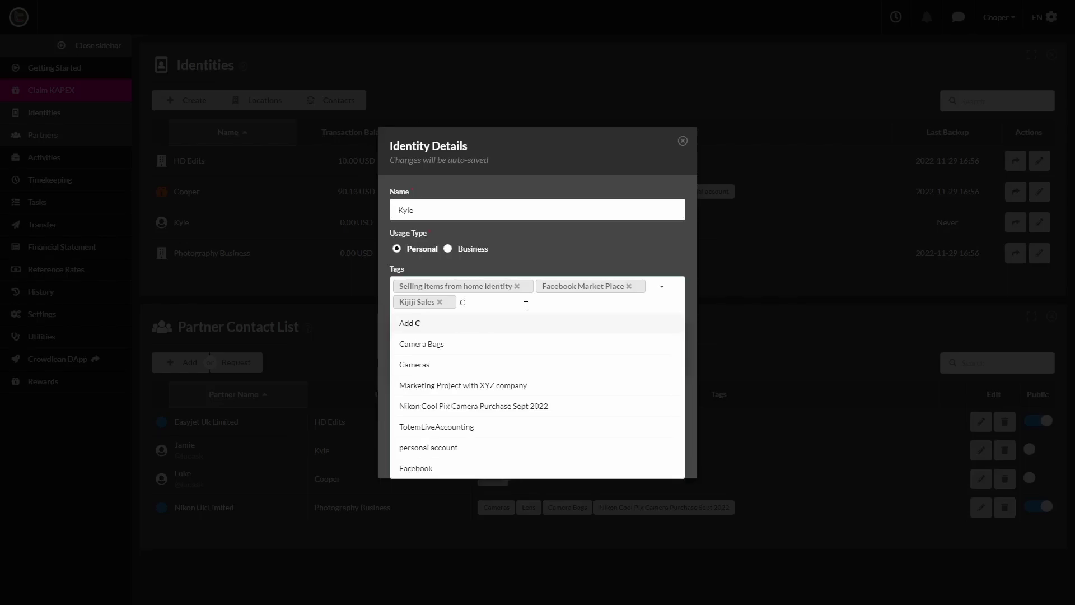
type("ar Guru Sales")
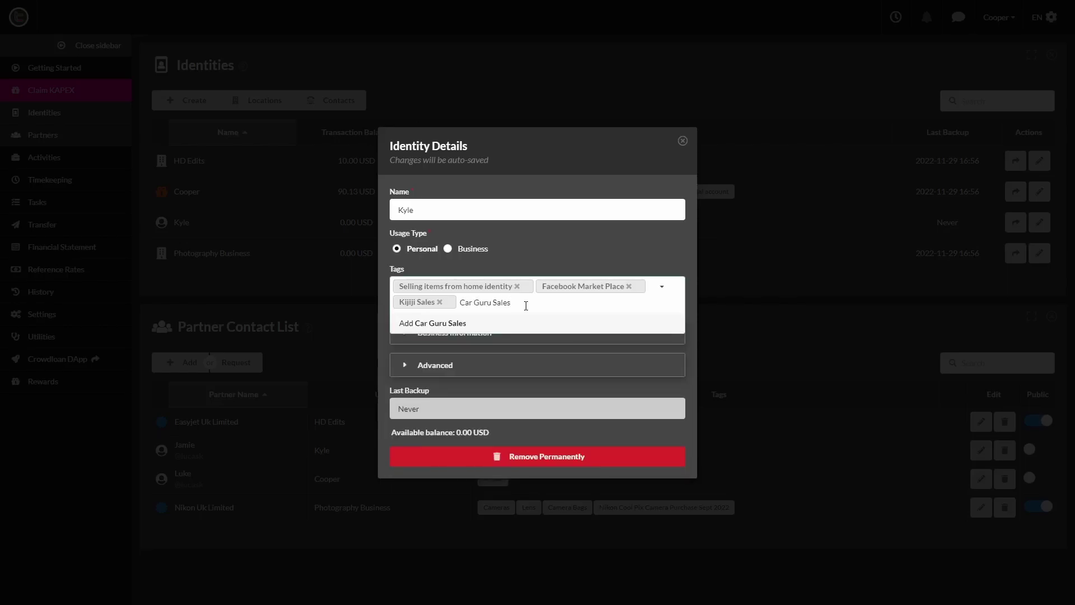
key("Return")
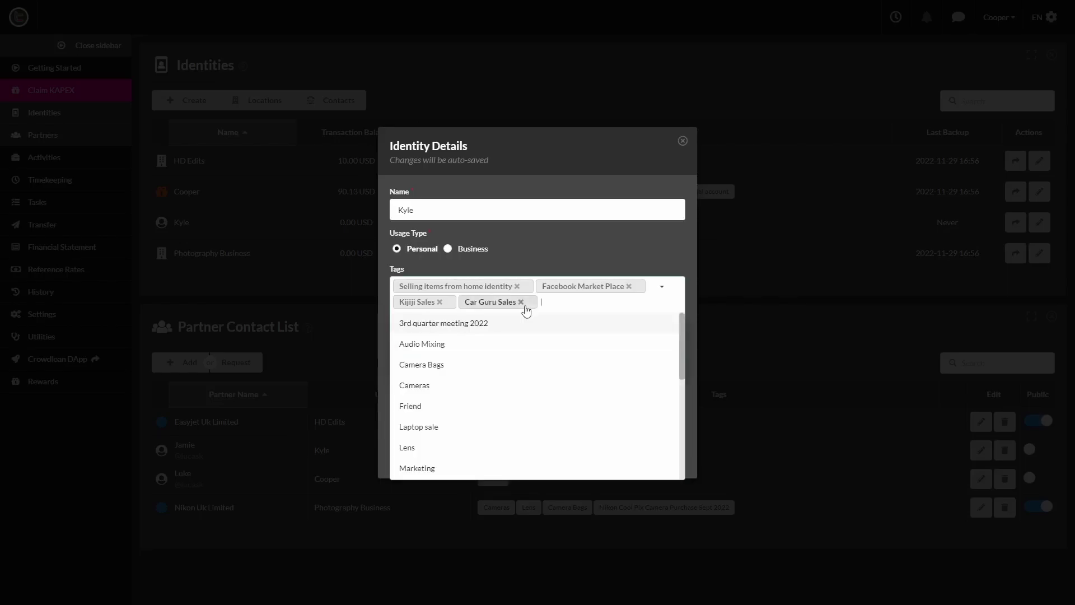
left_click(683, 142)
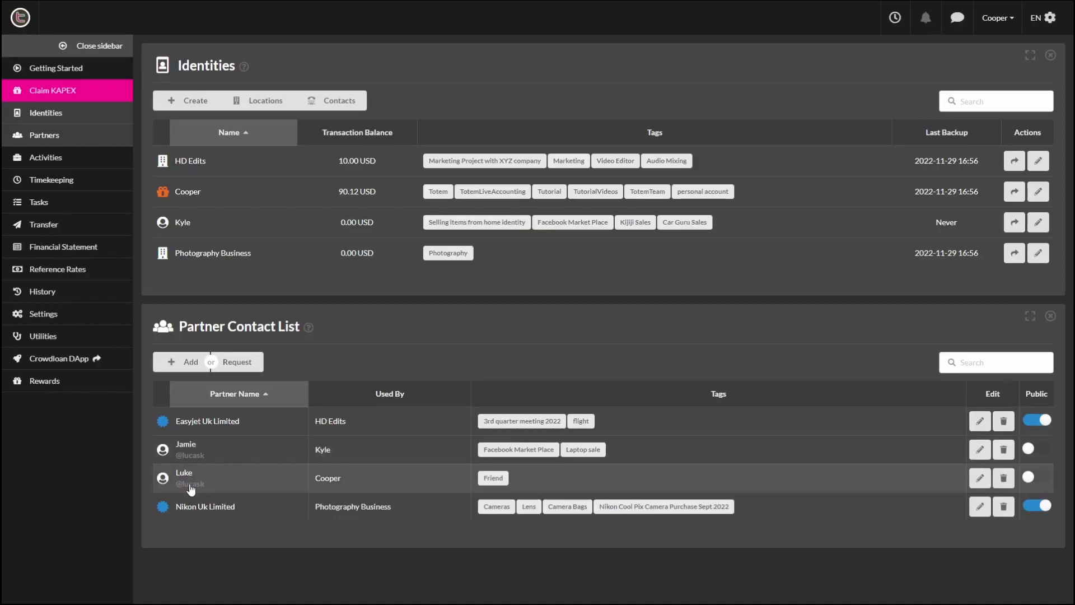
Start a partner introduction for the user behind the contact tagged Friend
left_click(191, 485)
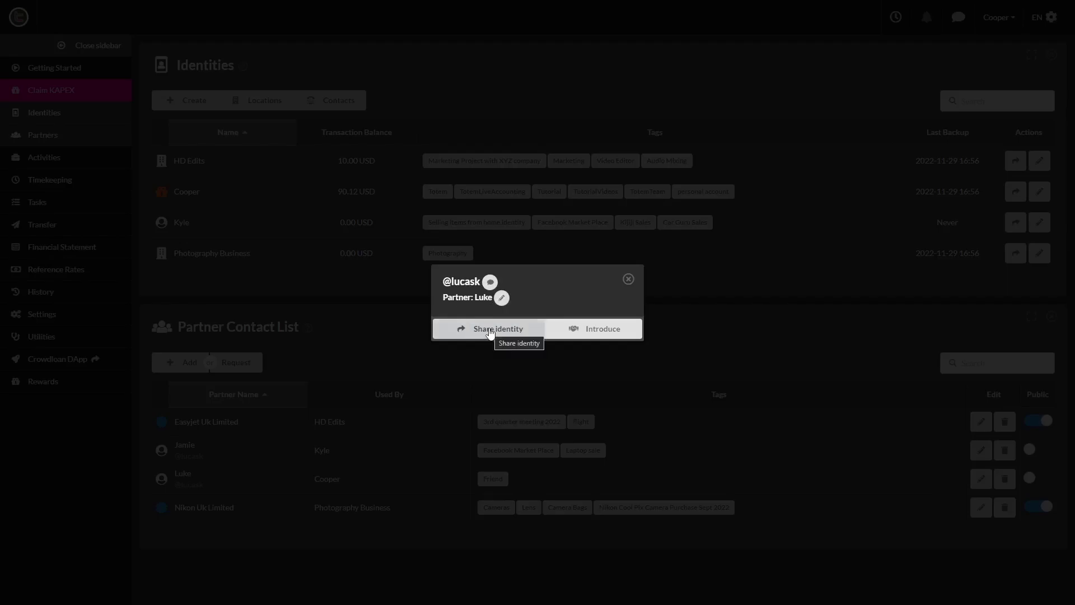
left_click(598, 330)
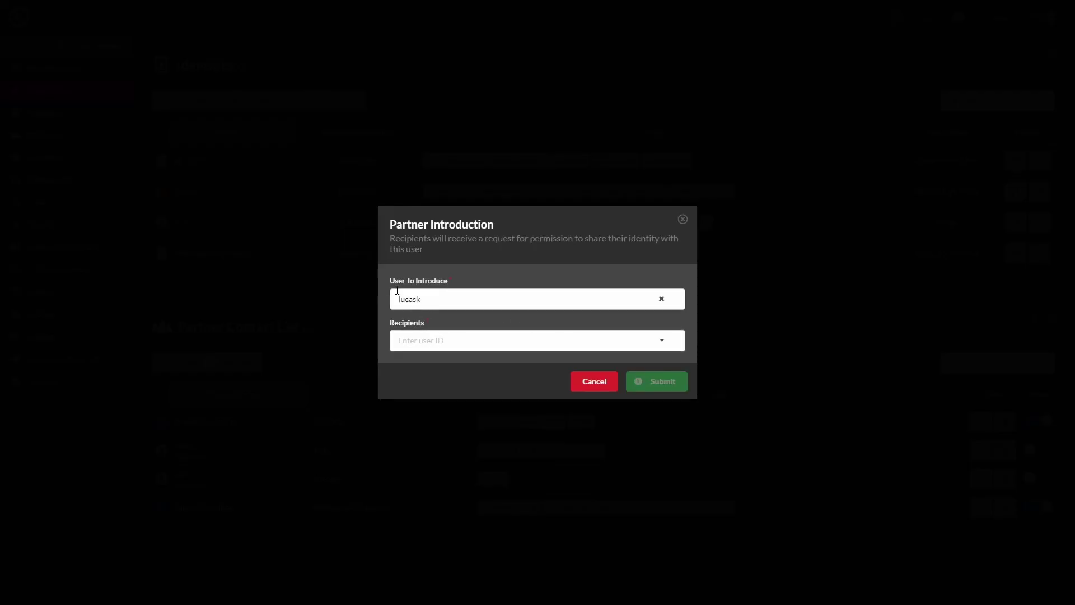
left_click_drag(390, 280, 449, 281)
left_click_drag(390, 323, 426, 322)
Enter the recipient's user ID, submit the partner introduction, and return to the partner contact list
left_click(416, 342)
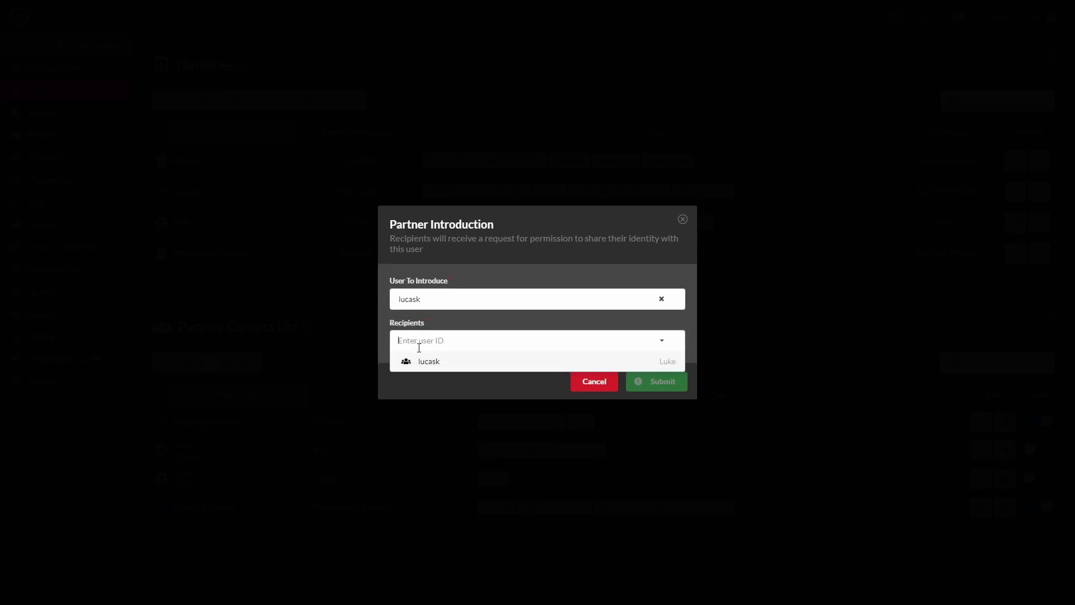
type("chris")
left_click(434, 365)
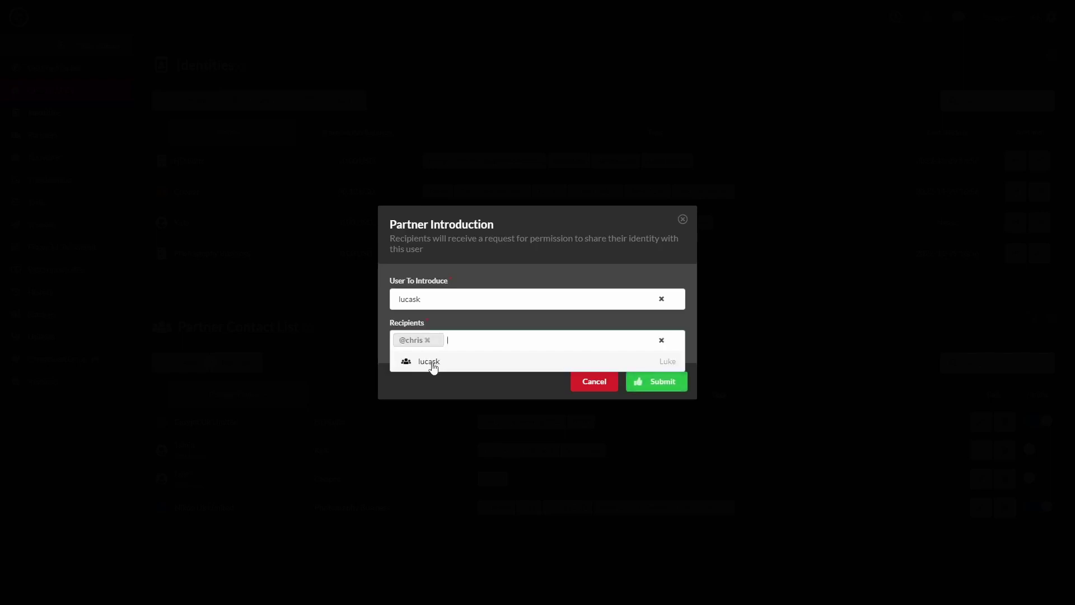
left_click(687, 321)
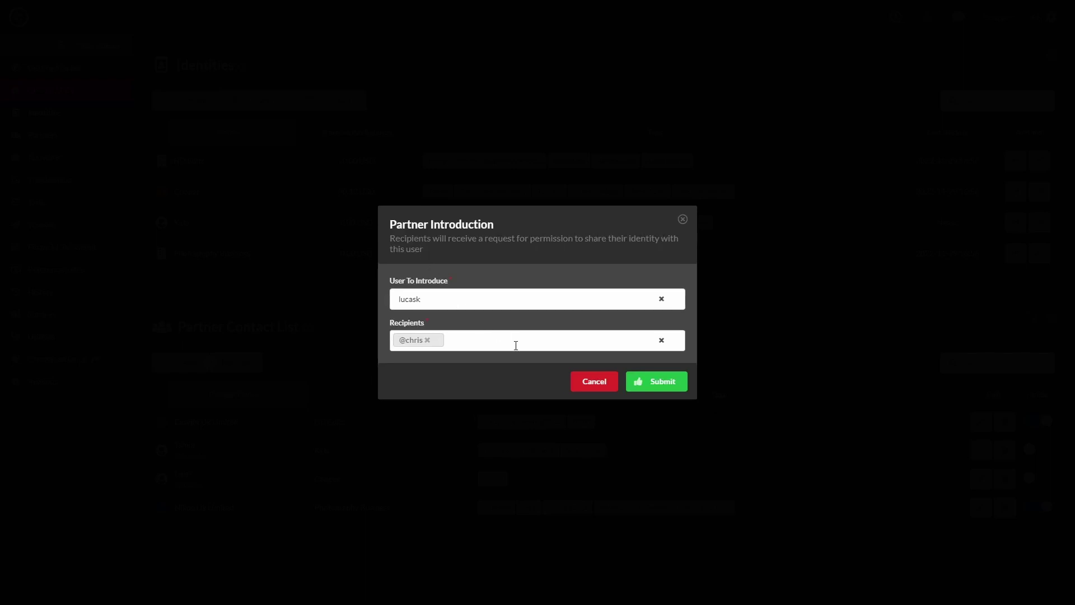
left_click(654, 384)
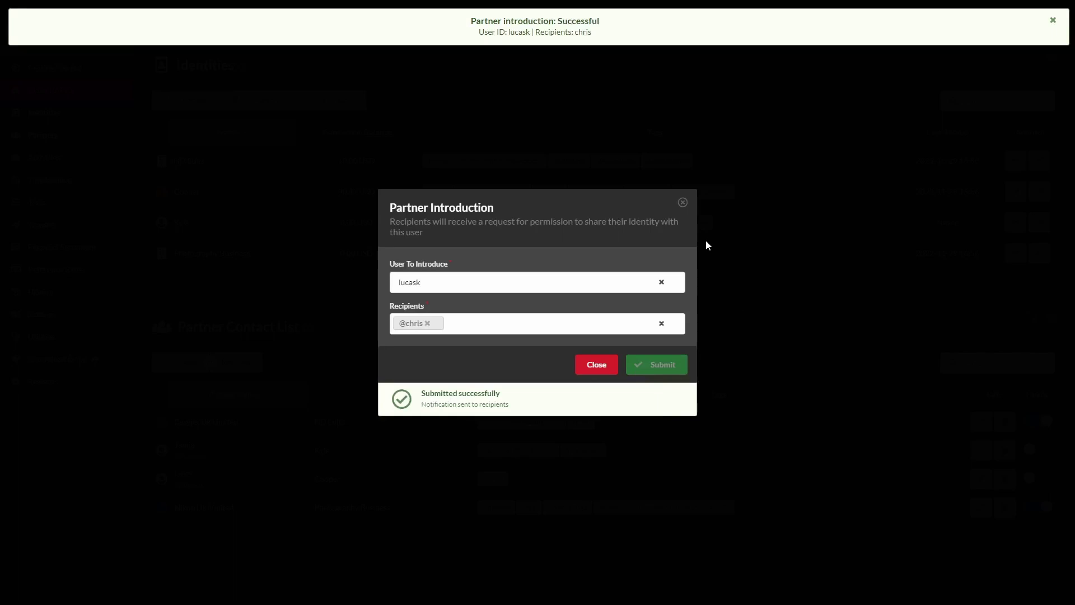
left_click(683, 203)
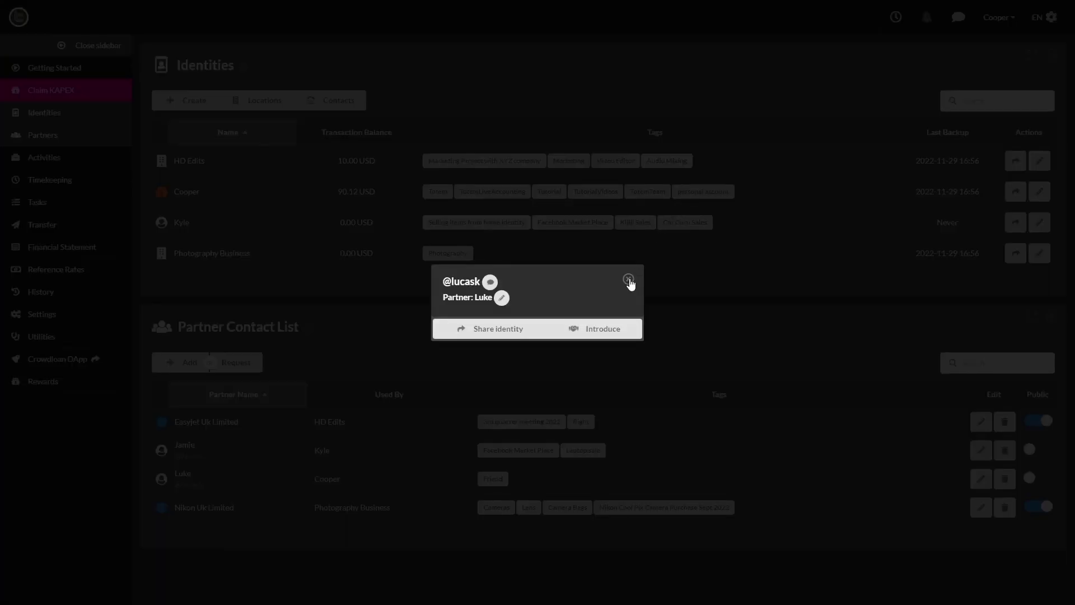
left_click(628, 279)
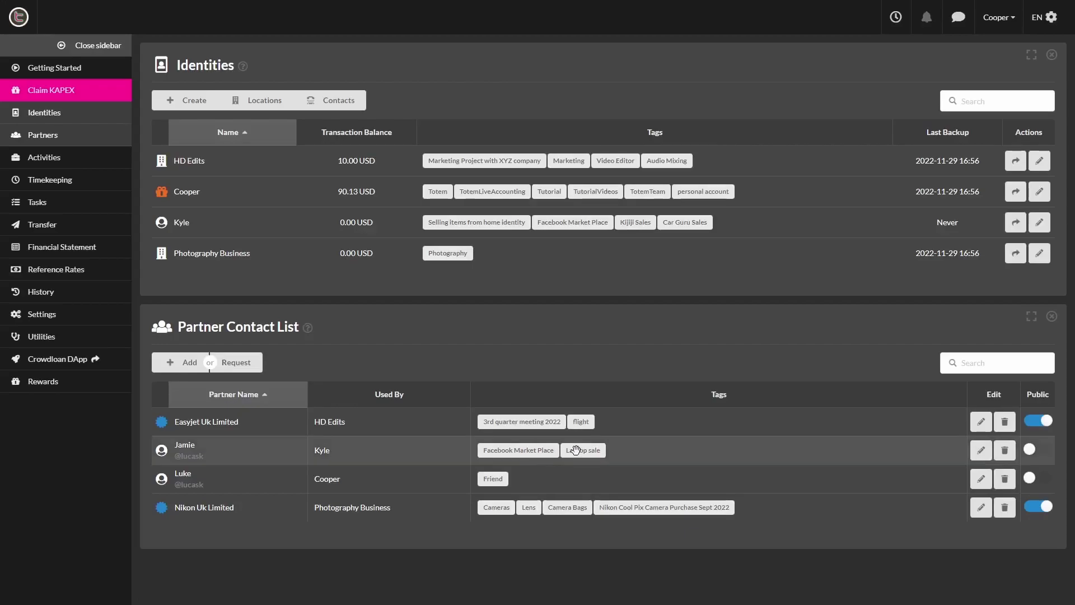